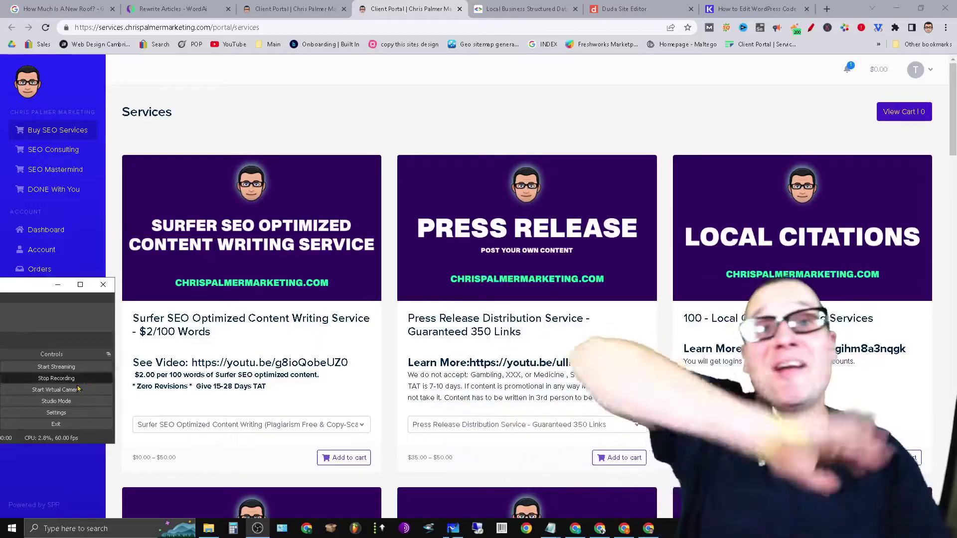
Close the client portal services tab, leaving Google's Local Business structured data page showing.
{"action": "left_click", "coordinate": [57, 285]}
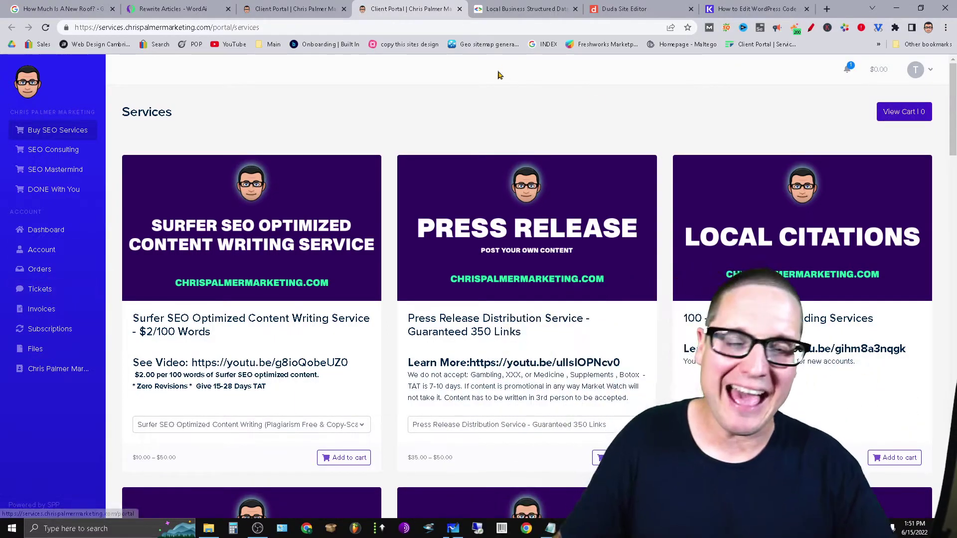
{"action": "left_click", "coordinate": [459, 10]}
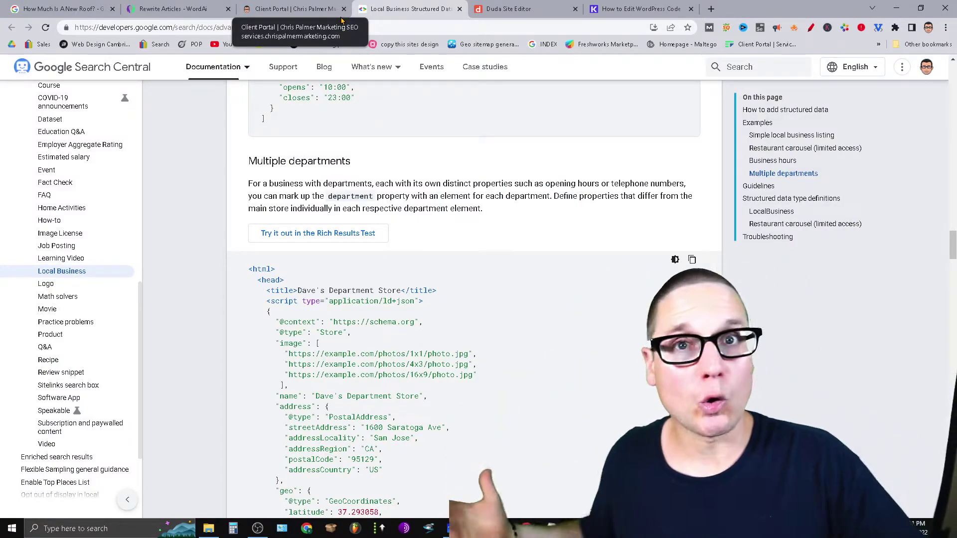
Bring the Microsoft Whiteboard of handwritten JSON-LD location notes in front of Chrome.
{"action": "mouse_move", "coordinate": [371, 67]}
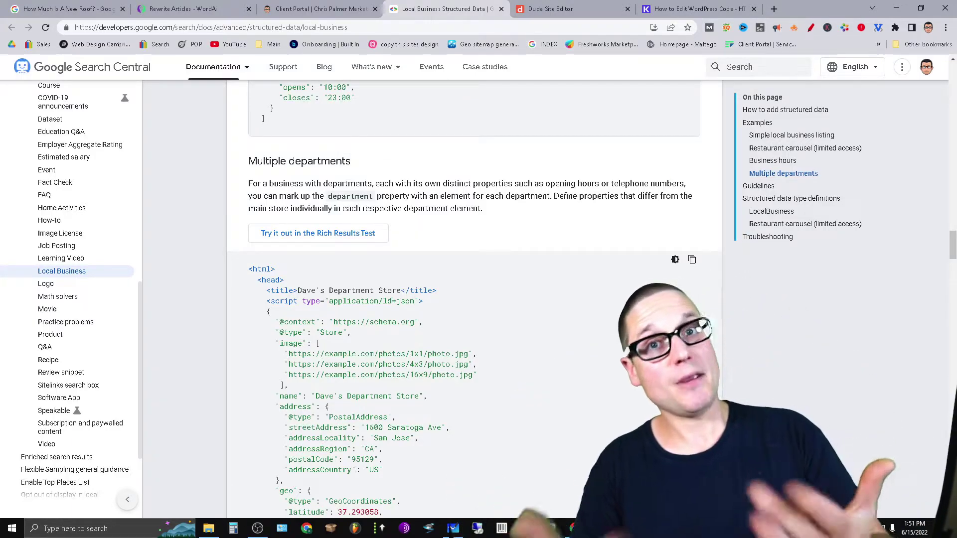
{"action": "left_click", "coordinate": [458, 530]}
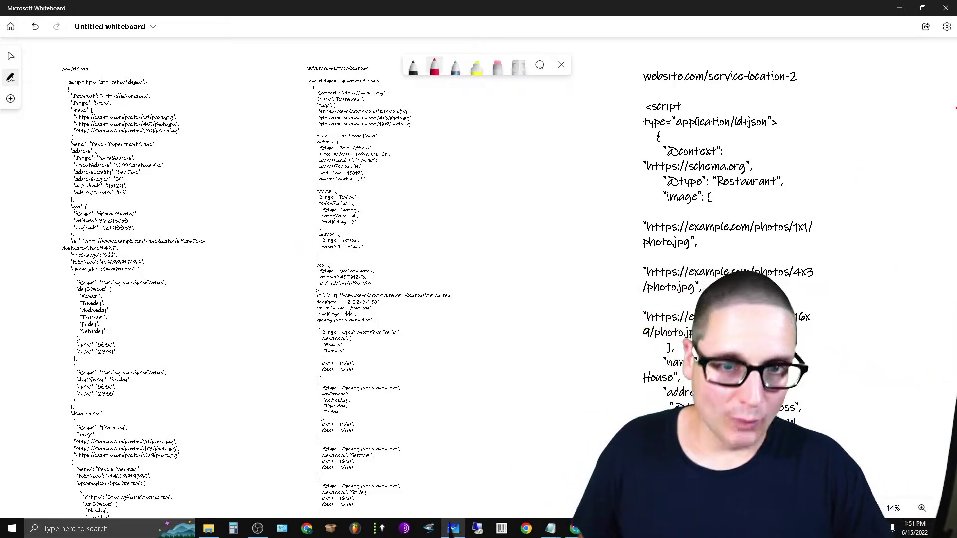
Close the whiteboard pen tray and switch to the Select tool.
{"action": "left_click", "coordinate": [562, 66]}
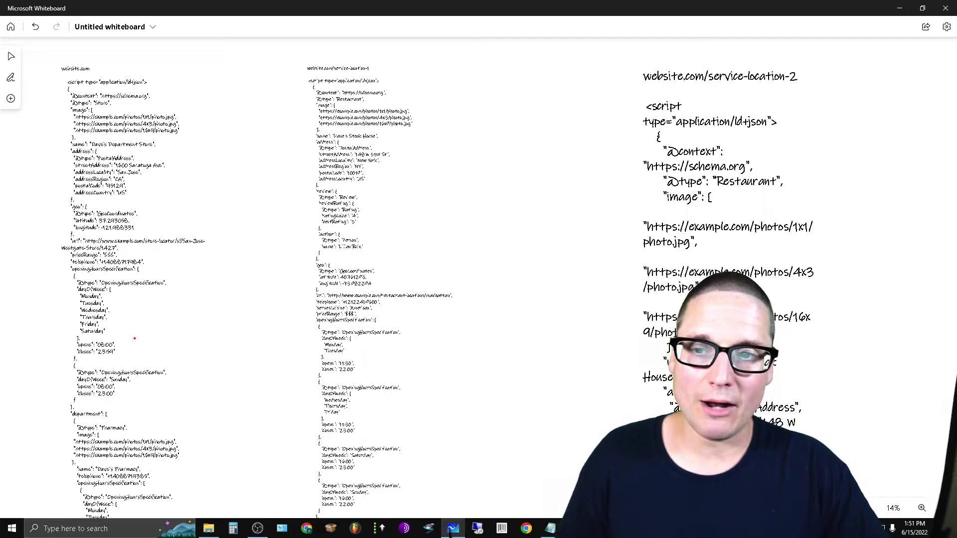
{"action": "scroll", "coordinate": [185, 242], "scroll_direction": "up", "scroll_amount": 3}
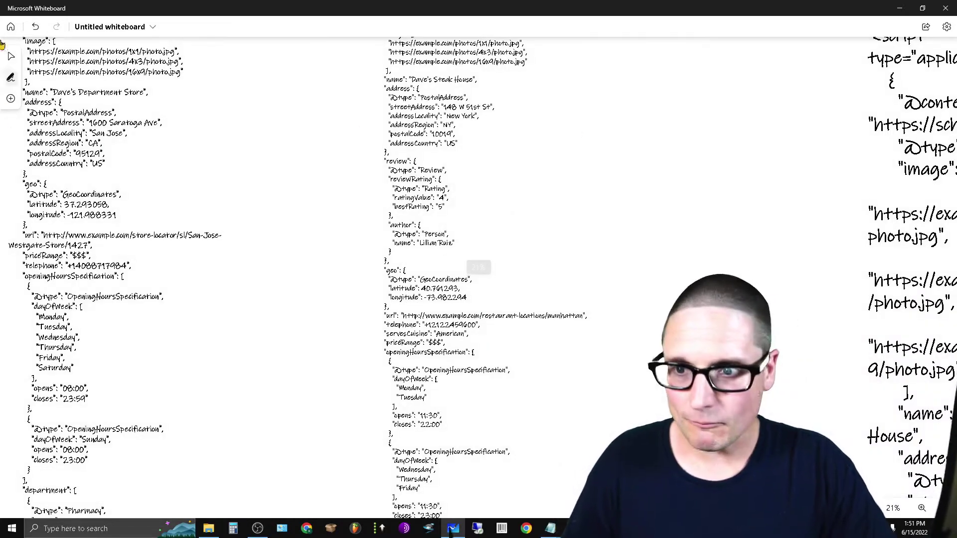
{"action": "left_click", "coordinate": [11, 56]}
Zoom and pan across the website.com and service-location notes, then minimize Whiteboard.
{"action": "scroll", "coordinate": [346, 212], "scroll_direction": "up", "scroll_amount": 1}
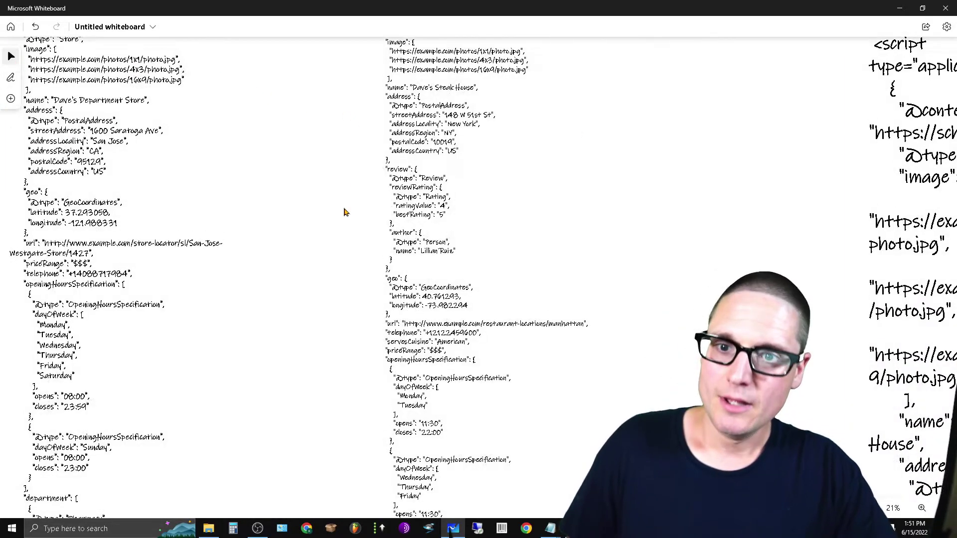
{"action": "scroll", "coordinate": [345, 212], "scroll_direction": "up", "scroll_amount": 5}
{"action": "scroll", "coordinate": [26, 182], "scroll_direction": "up", "scroll_amount": 2}
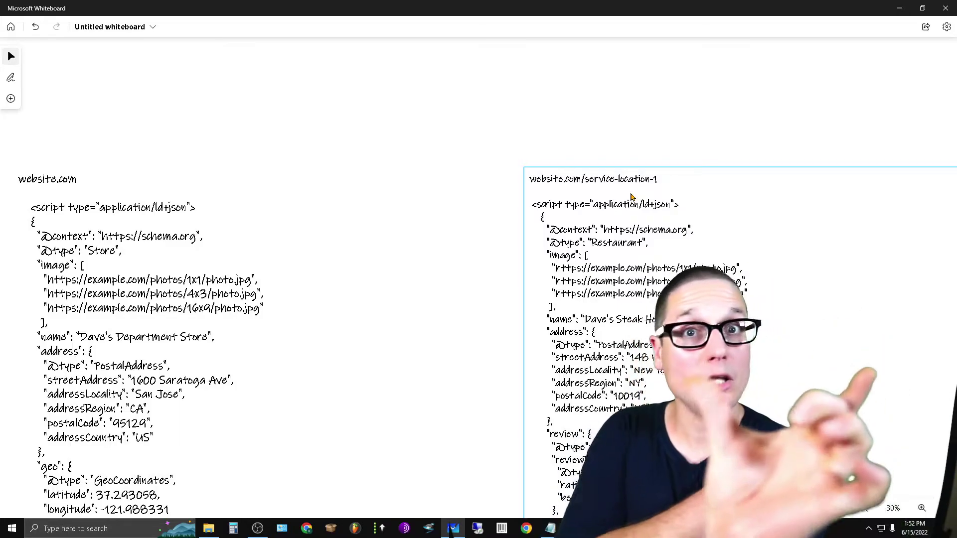
{"action": "scroll", "coordinate": [642, 64], "scroll_direction": "down", "scroll_amount": 1}
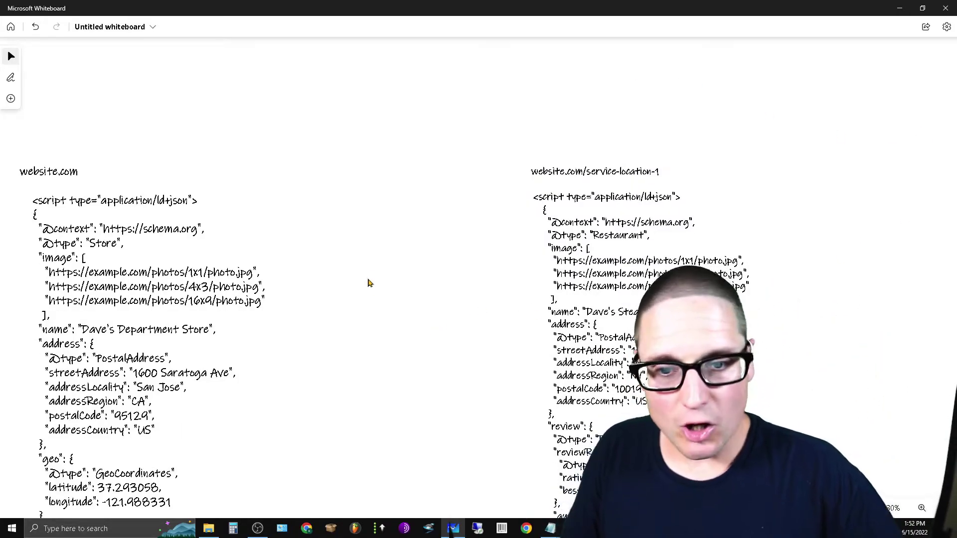
{"action": "scroll", "coordinate": [314, 280], "scroll_direction": "right", "scroll_amount": 6}
{"action": "scroll", "coordinate": [742, 90], "scroll_direction": "right", "scroll_amount": 5}
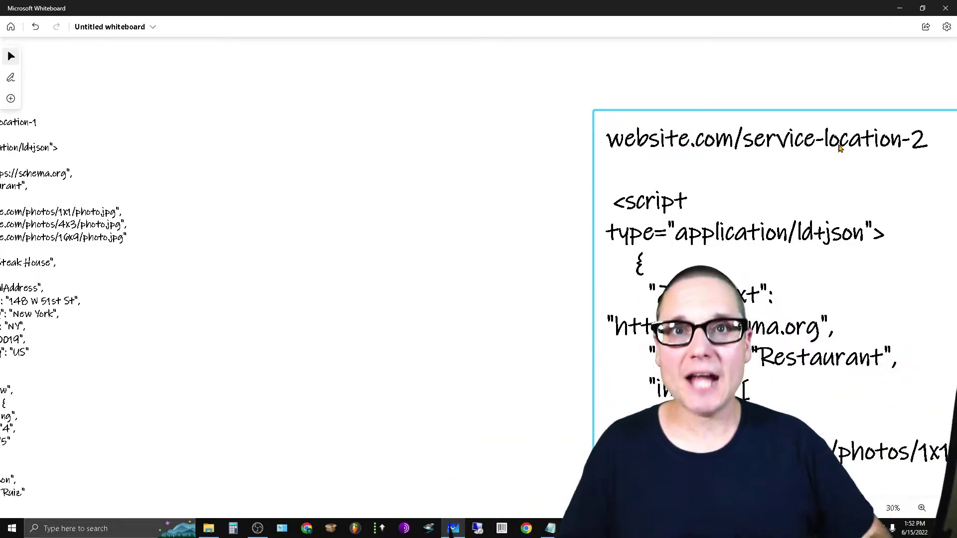
{"action": "left_click", "coordinate": [899, 9]}
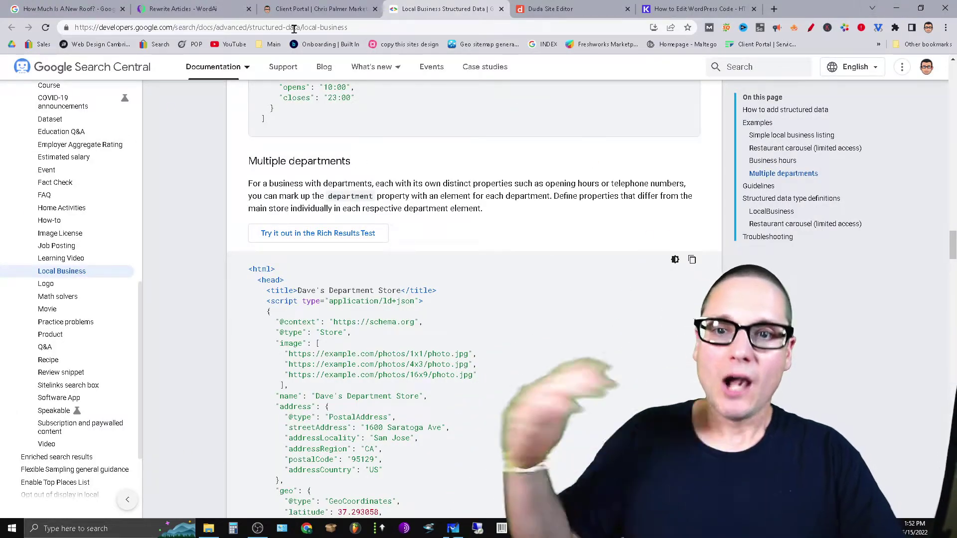
Highlight the page URL, then scroll down and highlight the Multiple departments heading.
{"action": "left_click_drag", "start_coordinate": [378, 29], "coordinate": [98, 28]}
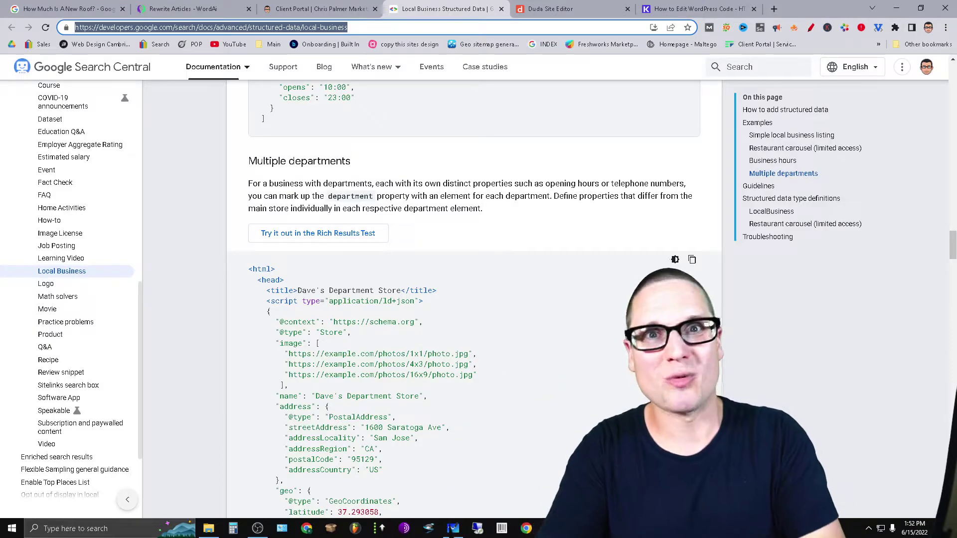
{"action": "scroll", "coordinate": [858, 358], "scroll_direction": "down", "scroll_amount": 3}
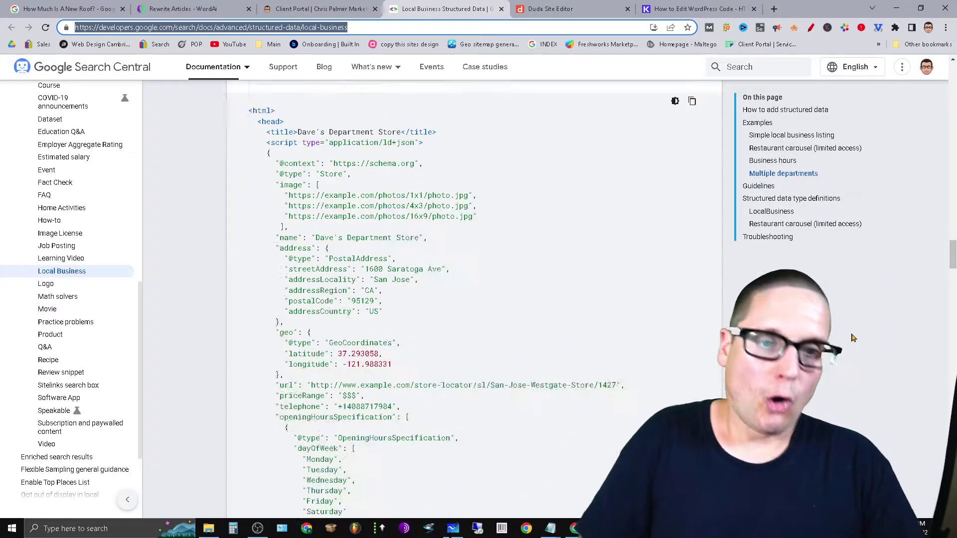
{"action": "scroll", "coordinate": [859, 359], "scroll_direction": "up", "scroll_amount": 15}
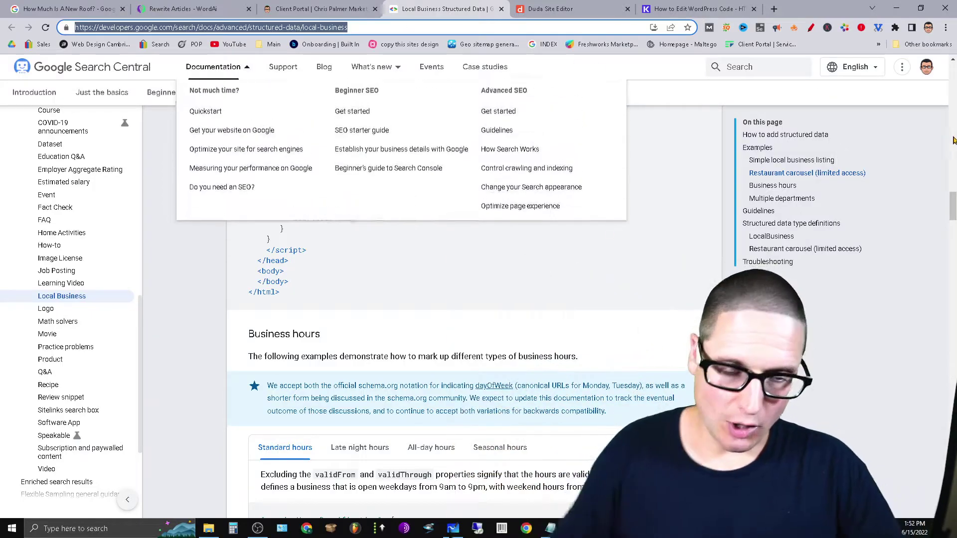
{"action": "left_click_drag", "start_coordinate": [950, 203], "coordinate": [950, 230]}
{"action": "scroll", "coordinate": [950, 230], "scroll_direction": "down", "scroll_amount": 2}
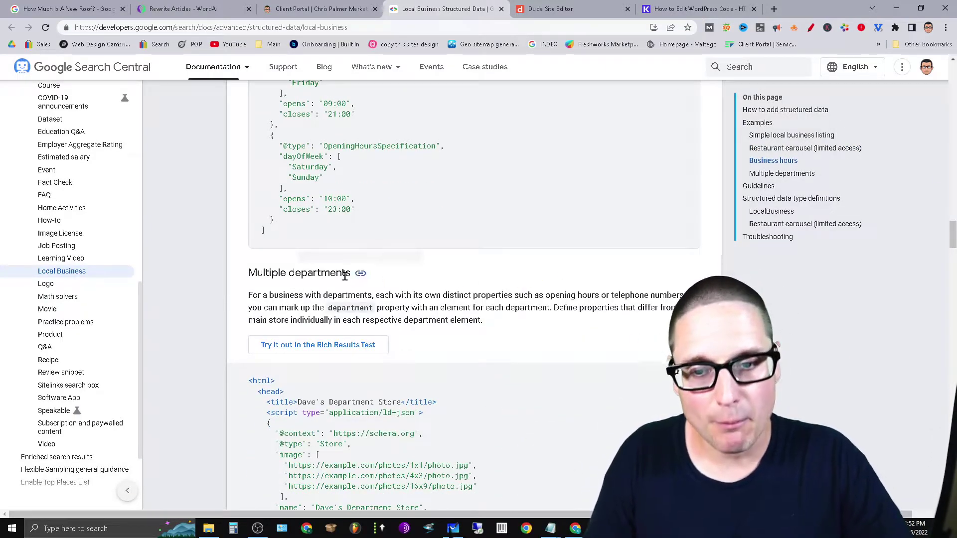
{"action": "left_click_drag", "start_coordinate": [345, 277], "coordinate": [248, 273]}
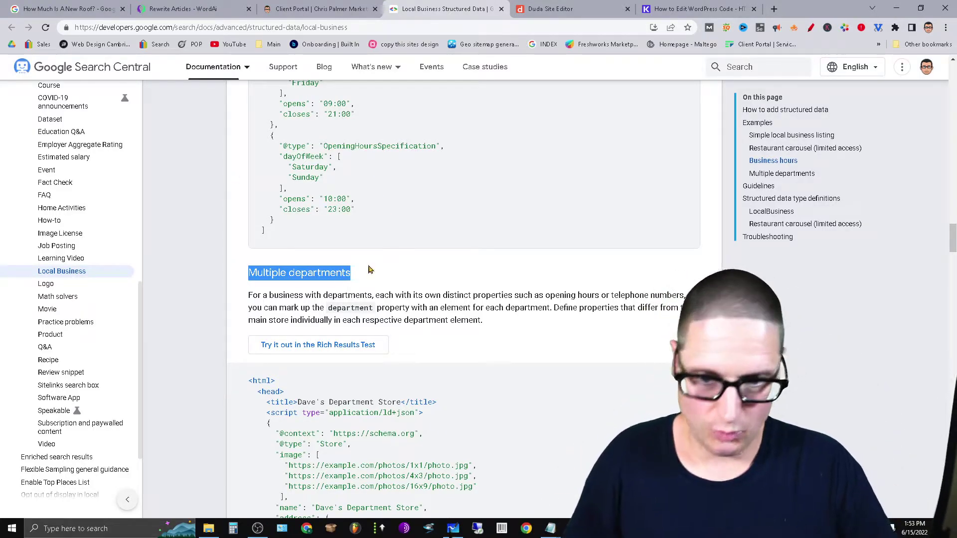
Highlight the opening ld+json script tag of the department store example.
{"action": "scroll", "coordinate": [406, 338], "scroll_direction": "down", "scroll_amount": 3}
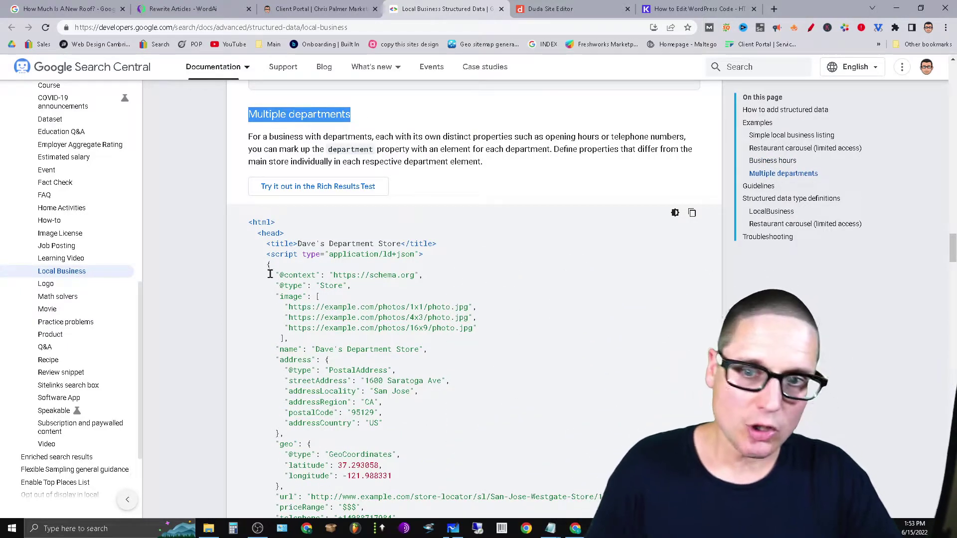
{"action": "left_click_drag", "start_coordinate": [257, 252], "coordinate": [432, 282]}
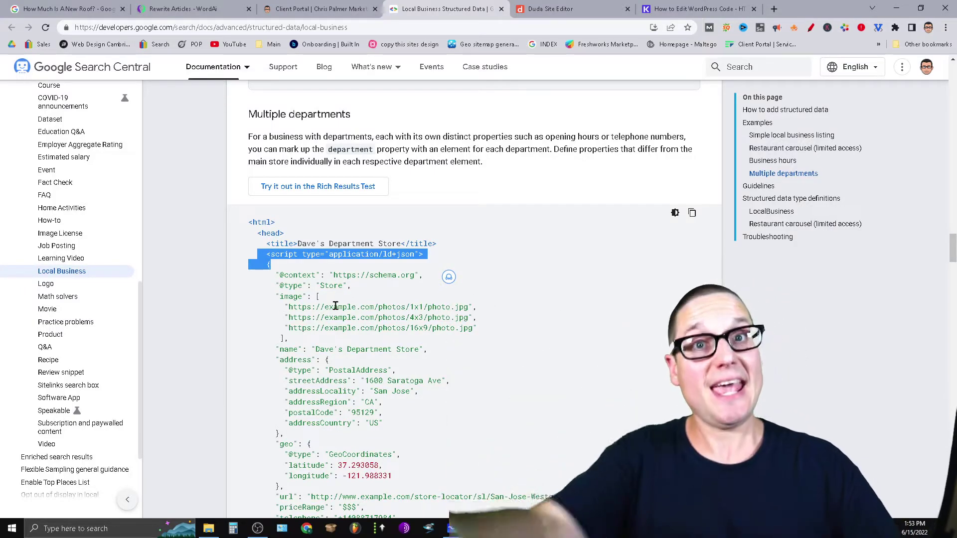
{"action": "scroll", "coordinate": [379, 362], "scroll_direction": "down", "scroll_amount": 6}
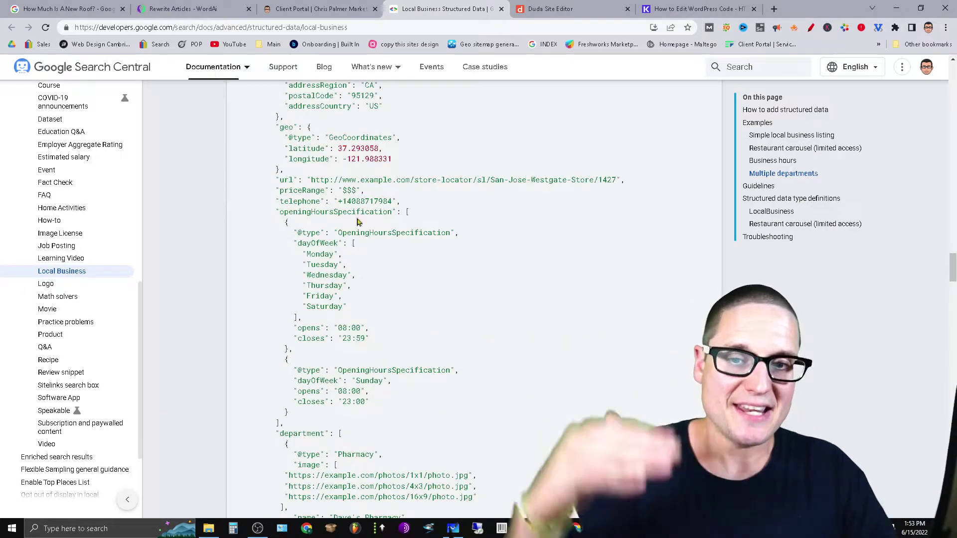
{"action": "scroll", "coordinate": [391, 313], "scroll_direction": "down", "scroll_amount": 6}
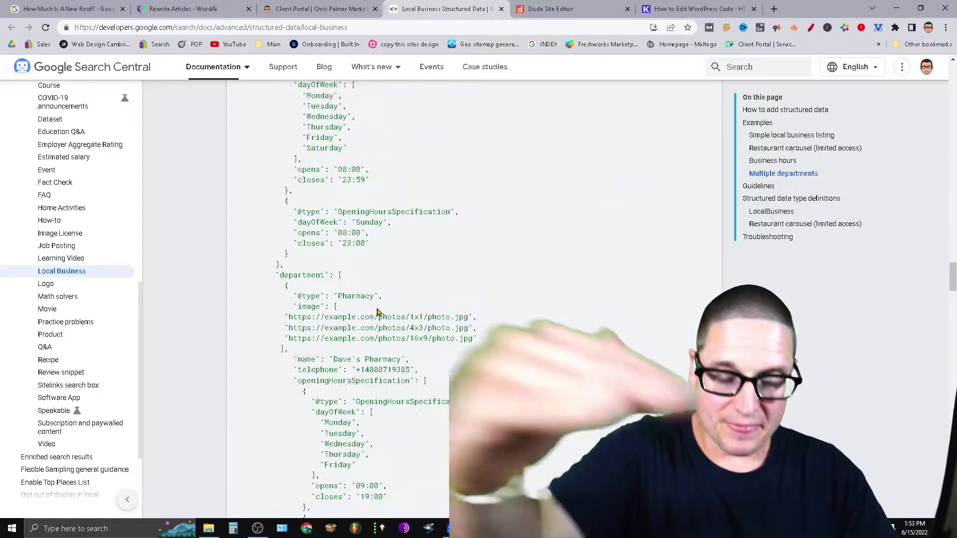
{"action": "scroll", "coordinate": [447, 297], "scroll_direction": "down", "scroll_amount": 3}
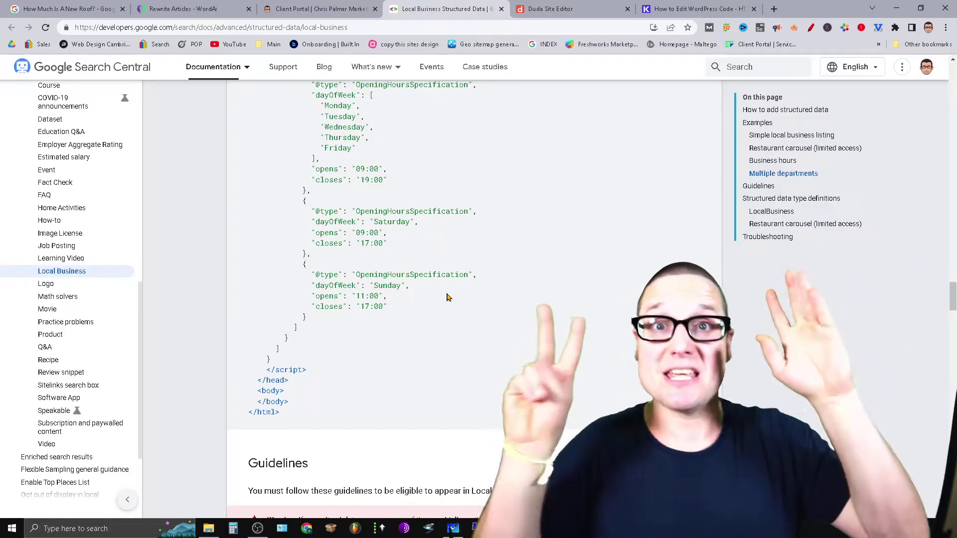
Select the store markup through openingHoursSpecification and return to the Whiteboard notes.
{"action": "scroll", "coordinate": [447, 297], "scroll_direction": "up", "scroll_amount": 10}
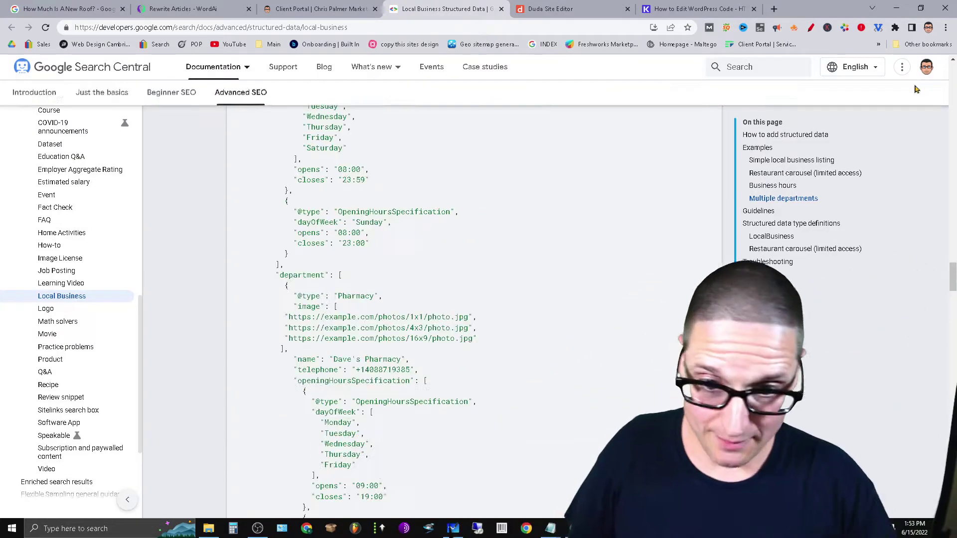
{"action": "scroll", "coordinate": [558, 294], "scroll_direction": "up", "scroll_amount": 6}
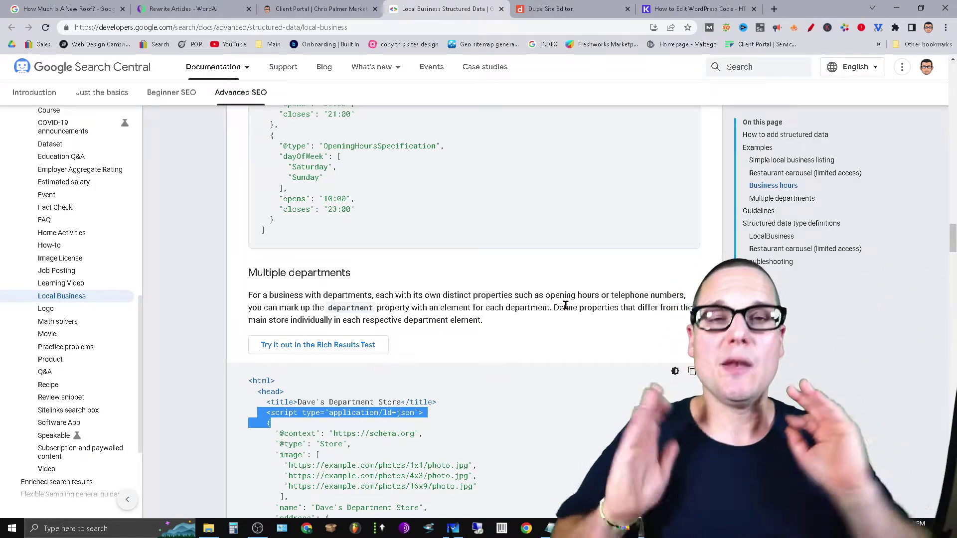
{"action": "scroll", "coordinate": [431, 325], "scroll_direction": "down", "scroll_amount": 6}
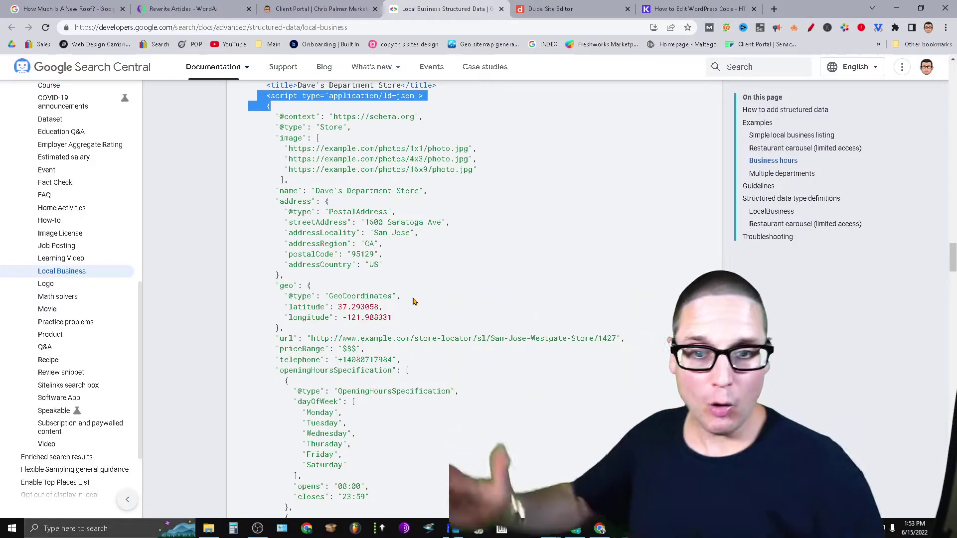
{"action": "scroll", "coordinate": [413, 301], "scroll_direction": "up", "scroll_amount": 3}
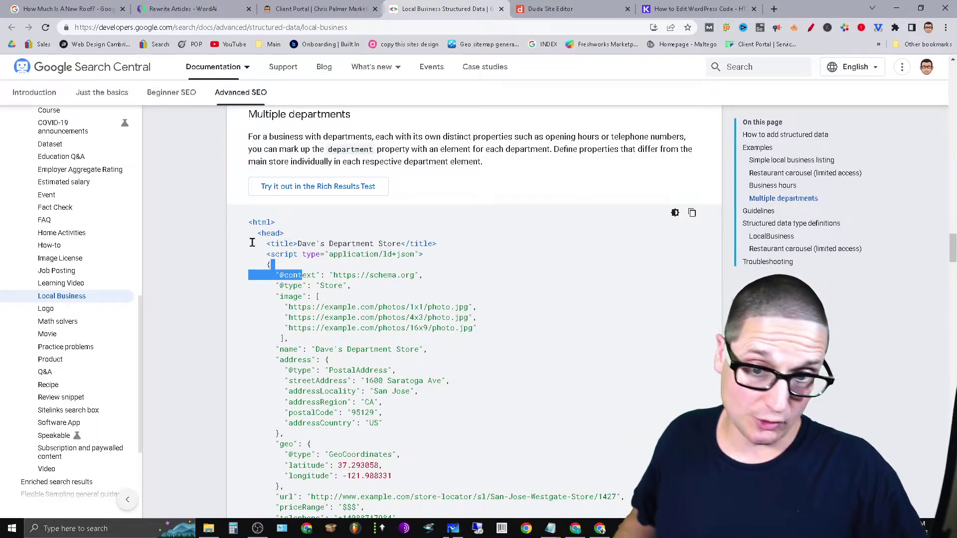
{"action": "left_click_drag", "start_coordinate": [252, 243], "coordinate": [284, 289]}
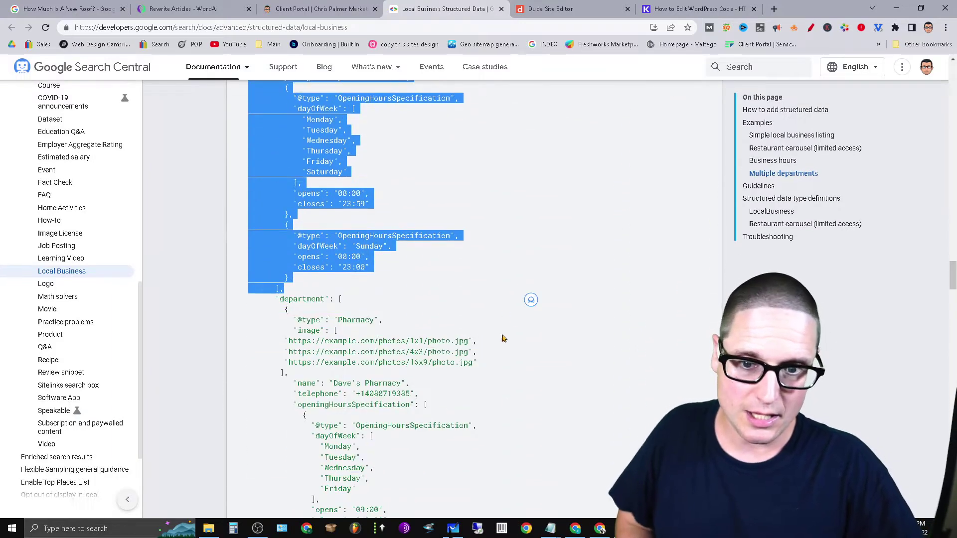
{"action": "left_click", "coordinate": [453, 528]}
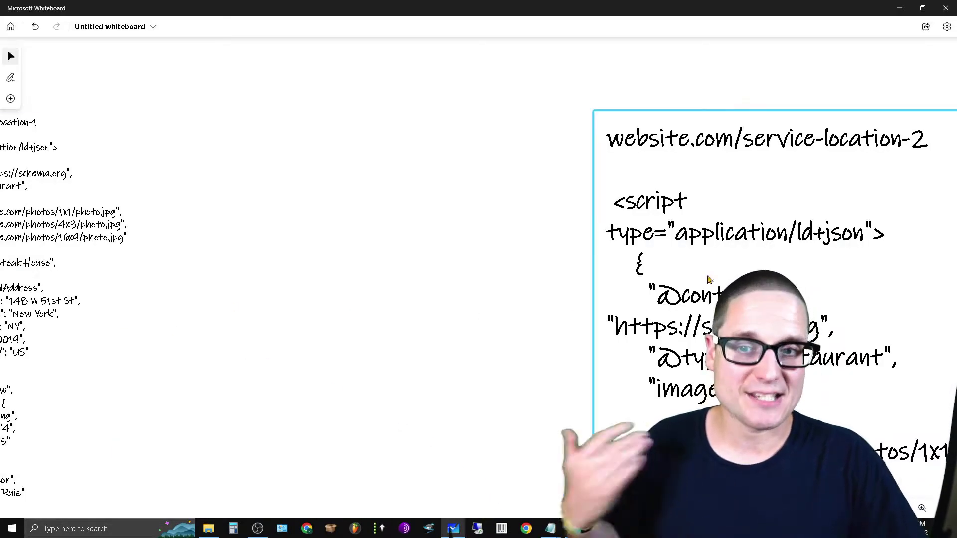
Bring the website.com schema note into view, select it, then deselect it.
{"action": "left_click_drag", "start_coordinate": [167, 325], "coordinate": [549, 350]}
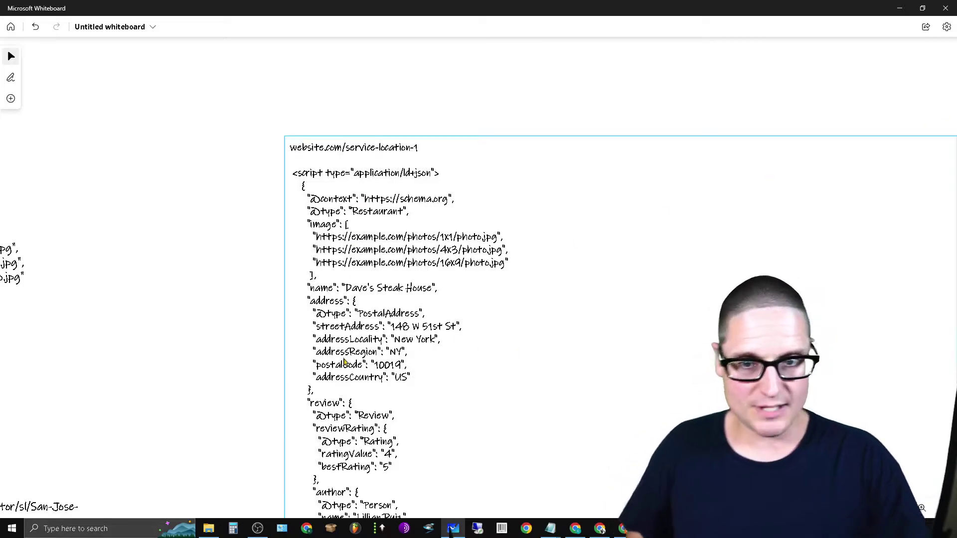
{"action": "scroll", "coordinate": [197, 154], "scroll_direction": "down", "scroll_amount": 5}
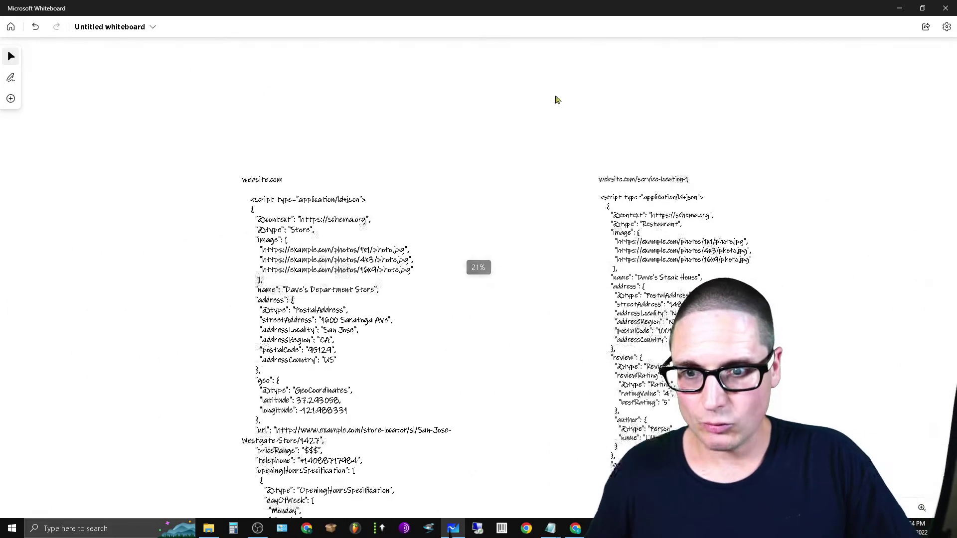
{"action": "left_click", "coordinate": [374, 291]}
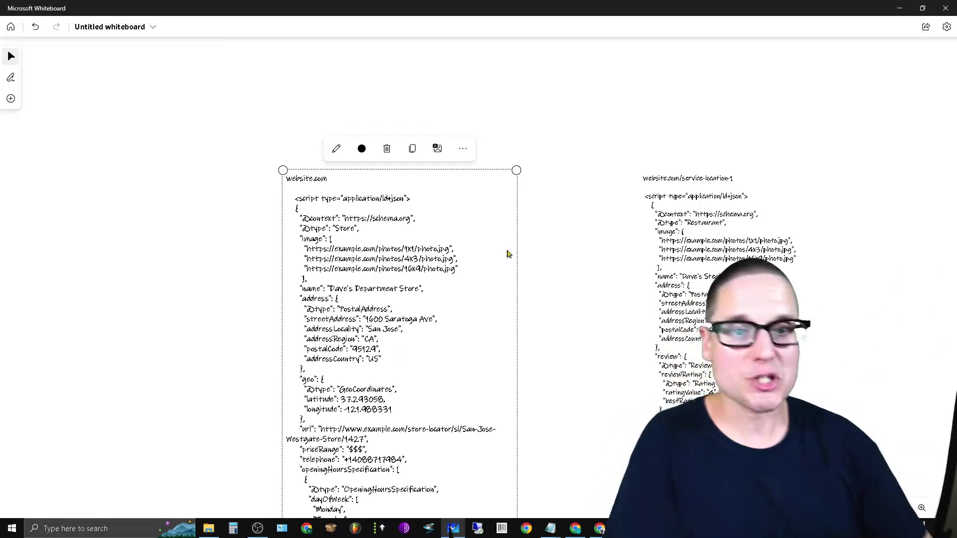
{"action": "left_click", "coordinate": [683, 139]}
Pan over the service-location-1 and service-location-2 notes, then minimize Whiteboard.
{"action": "left_click_drag", "start_coordinate": [824, 122], "coordinate": [496, 102]}
{"action": "scroll", "coordinate": [434, 278], "scroll_direction": "up", "scroll_amount": 5}
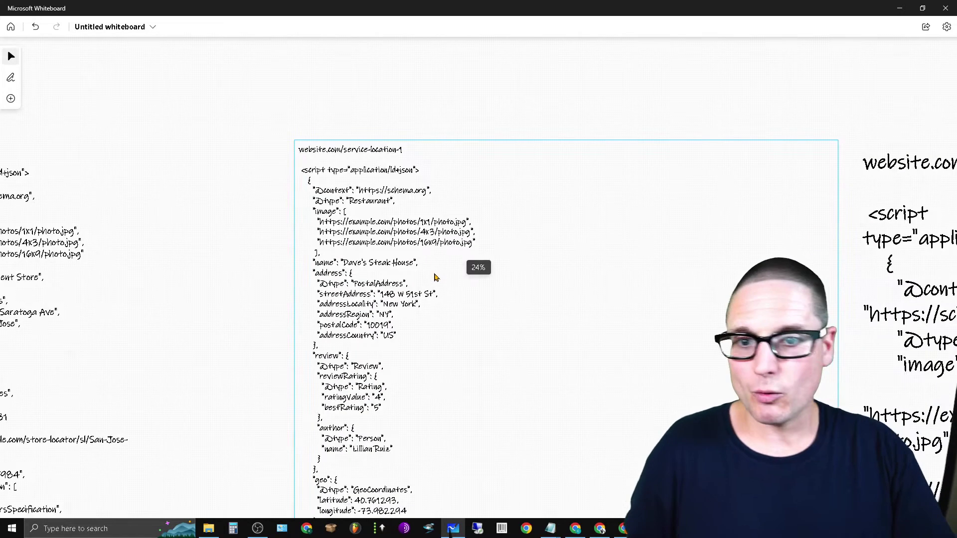
{"action": "scroll", "coordinate": [434, 278], "scroll_direction": "up", "scroll_amount": 2}
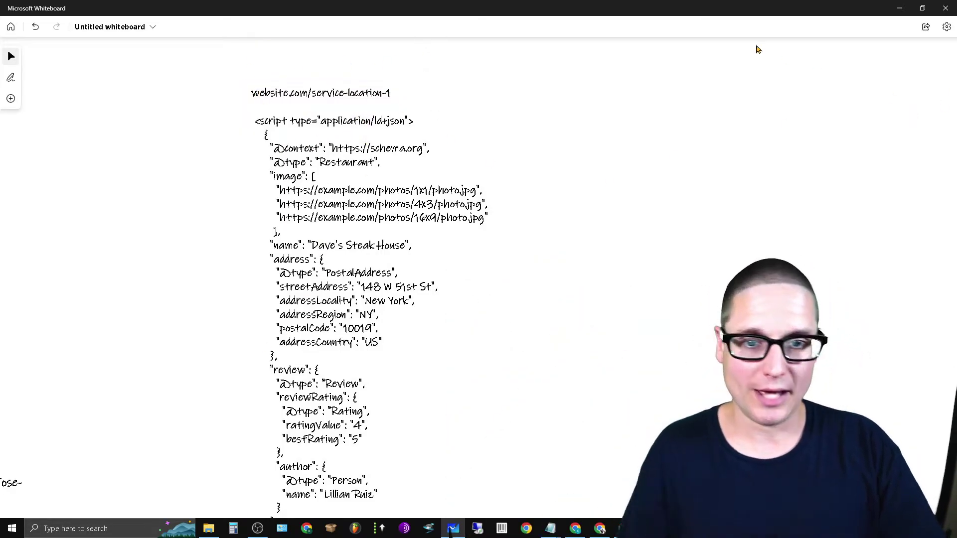
{"action": "left_click_drag", "start_coordinate": [754, 60], "coordinate": [338, 47]}
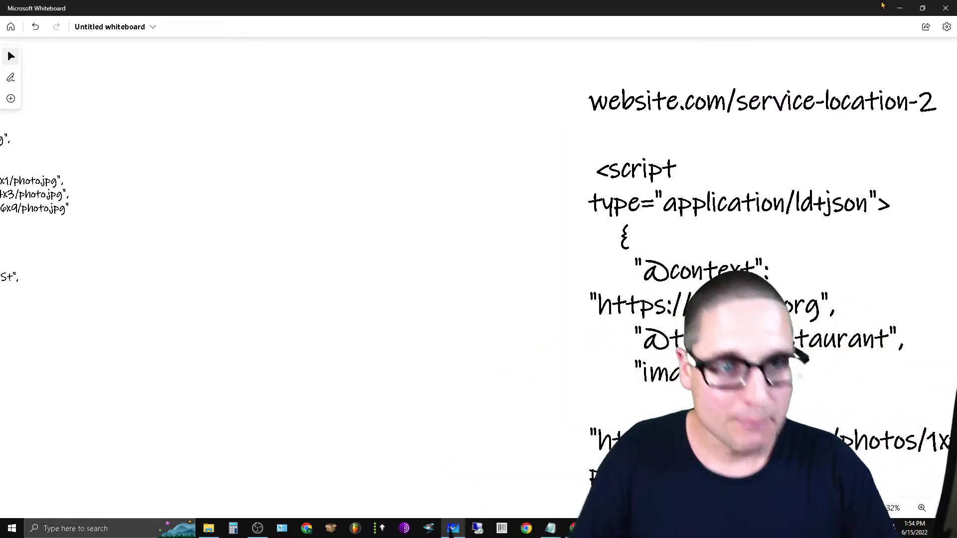
{"action": "left_click", "coordinate": [897, 5]}
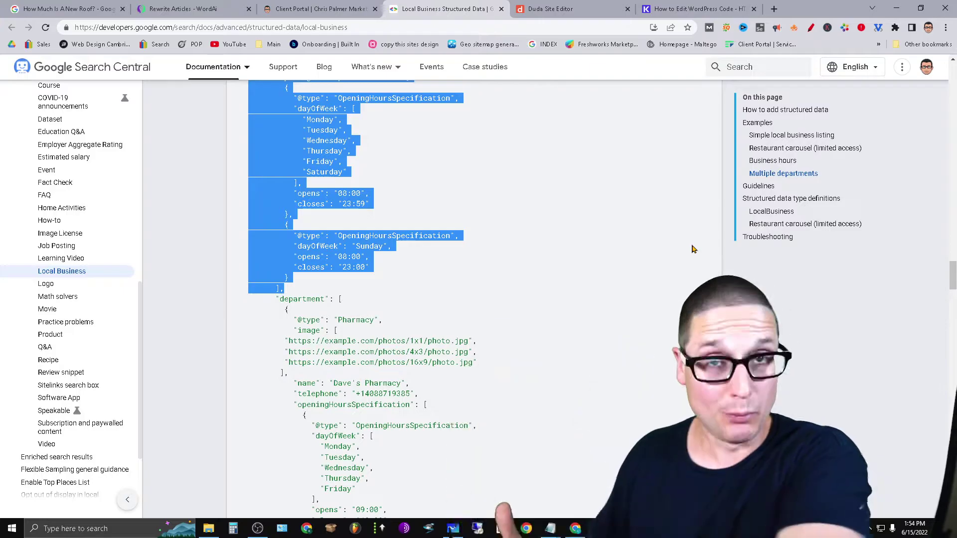
{"action": "scroll", "coordinate": [501, 397], "scroll_direction": "up", "scroll_amount": 10}
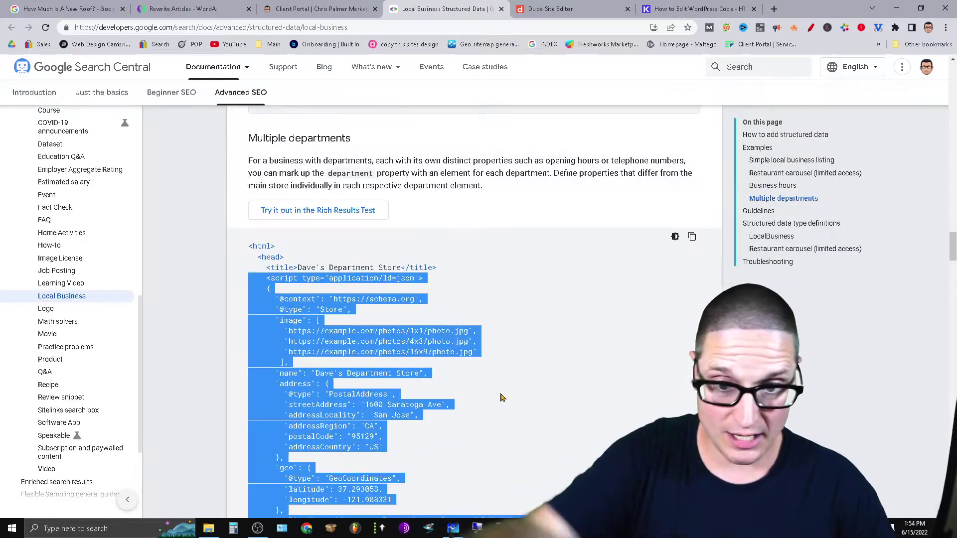
{"action": "scroll", "coordinate": [377, 309], "scroll_direction": "up", "scroll_amount": 4}
{"action": "scroll", "coordinate": [379, 314], "scroll_direction": "down", "scroll_amount": 4}
{"action": "left_click", "coordinate": [469, 320]}
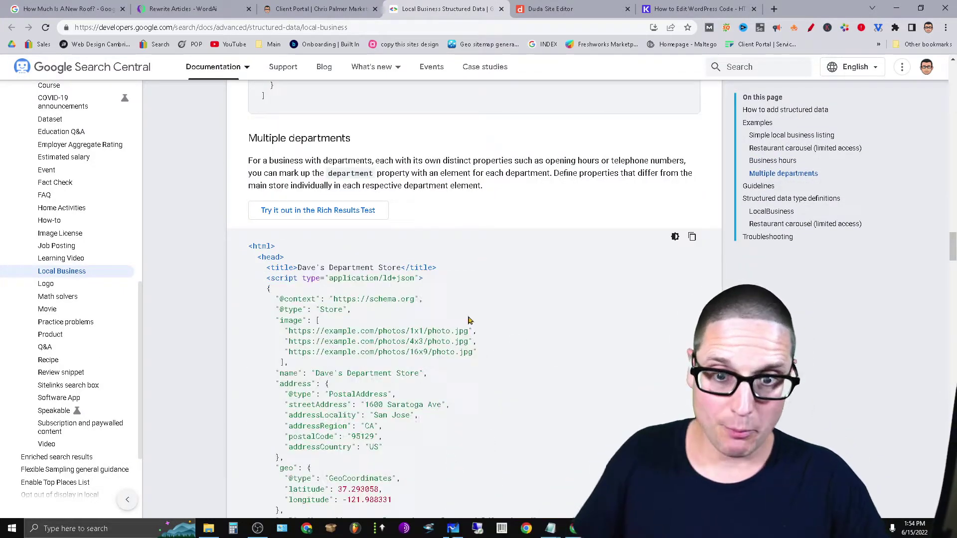
{"action": "left_click_drag", "start_coordinate": [258, 274], "coordinate": [409, 479]}
{"action": "scroll", "coordinate": [907, 395], "scroll_direction": "down", "scroll_amount": 10}
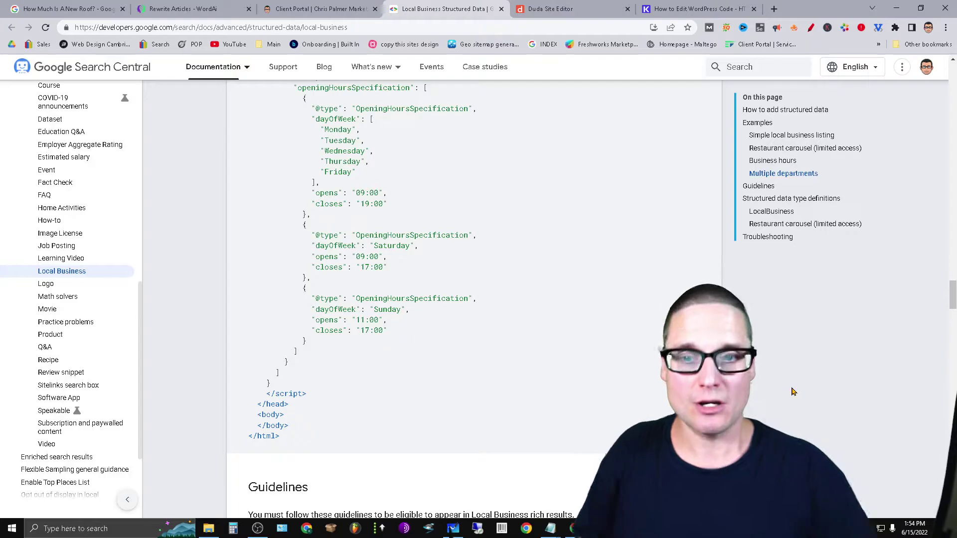
{"action": "scroll", "coordinate": [793, 392], "scroll_direction": "down", "scroll_amount": 15}
{"action": "scroll", "coordinate": [573, 381], "scroll_direction": "down", "scroll_amount": 10}
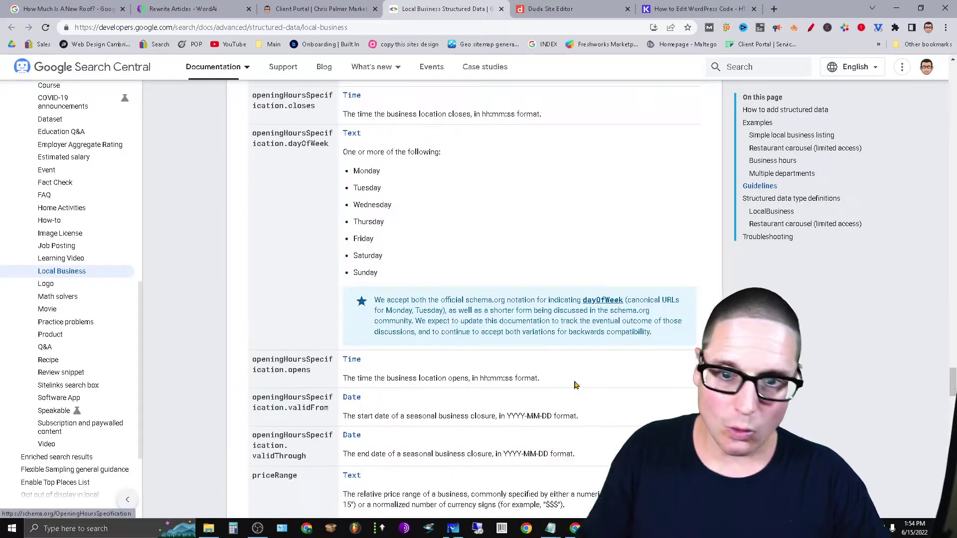
{"action": "scroll", "coordinate": [574, 384], "scroll_direction": "up", "scroll_amount": 20}
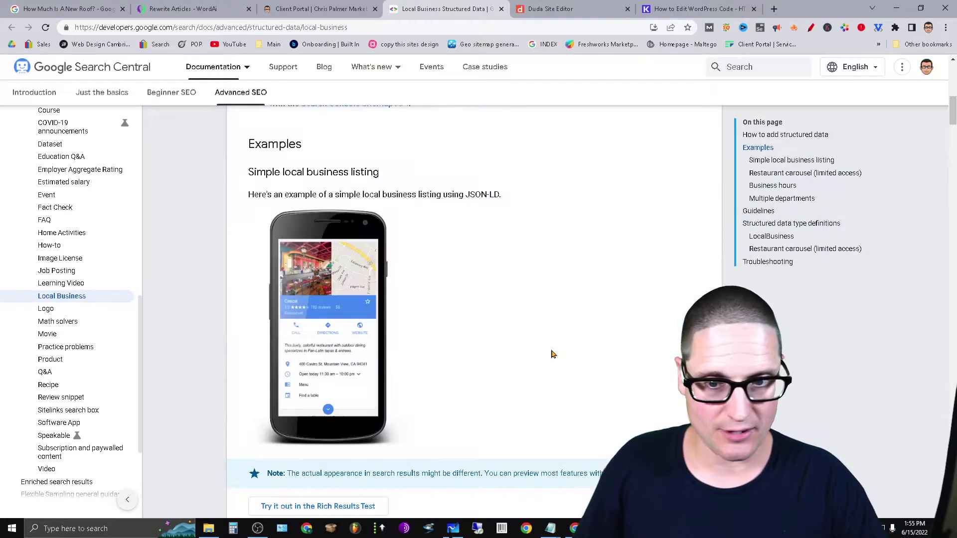
{"action": "scroll", "coordinate": [552, 354], "scroll_direction": "down", "scroll_amount": 6}
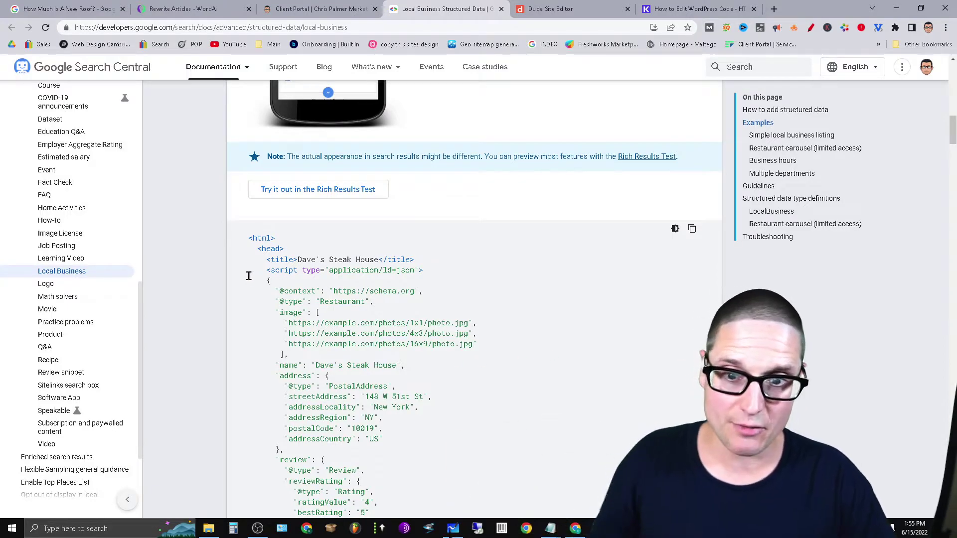
{"action": "left_click_drag", "start_coordinate": [393, 316], "coordinate": [437, 333]}
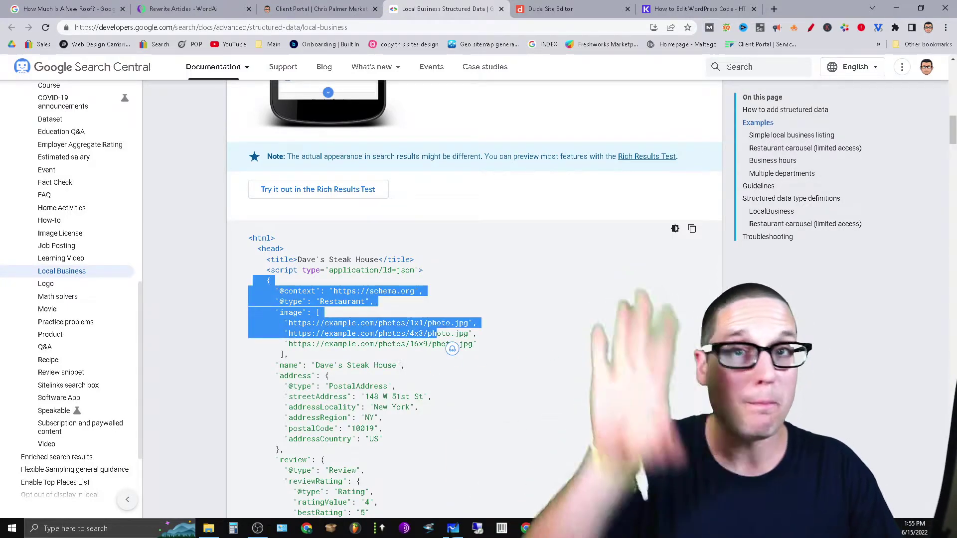
{"action": "left_click", "coordinate": [450, 419]}
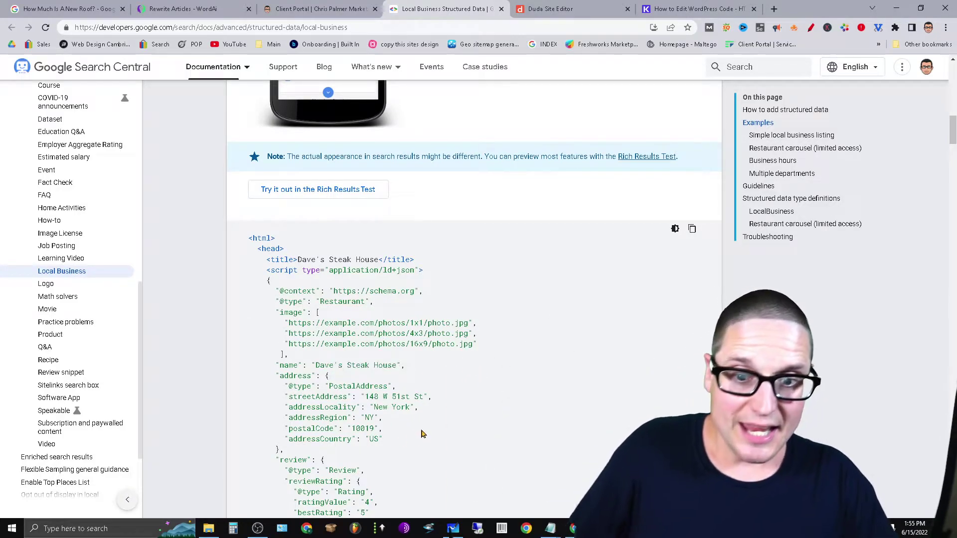
{"action": "left_click_drag", "start_coordinate": [382, 439], "coordinate": [288, 396]}
{"action": "scroll", "coordinate": [544, 468], "scroll_direction": "down", "scroll_amount": 3}
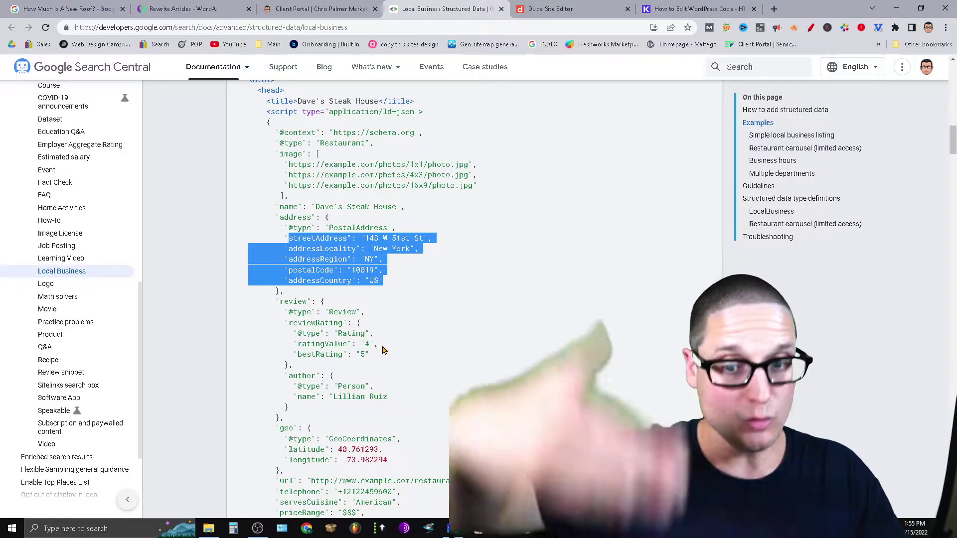
{"action": "left_click_drag", "start_coordinate": [406, 399], "coordinate": [250, 387]}
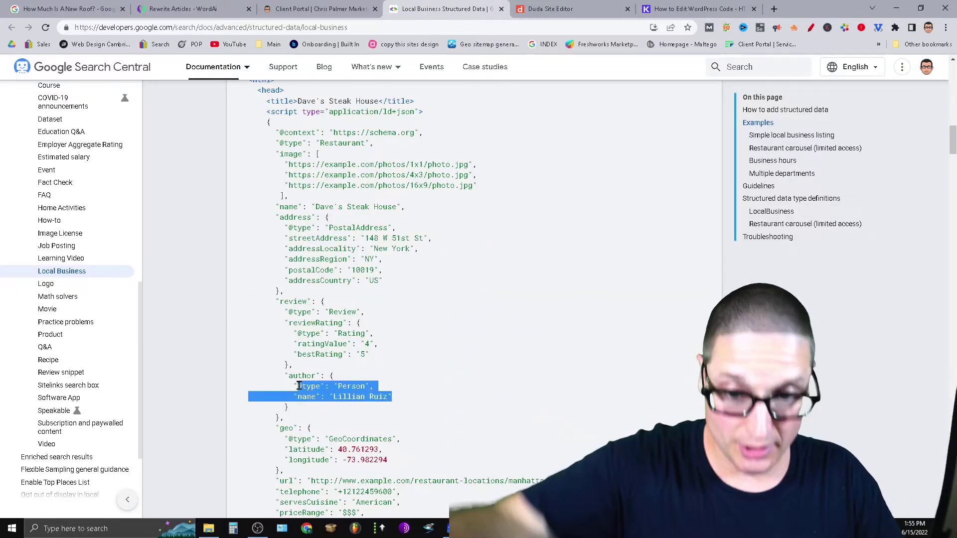
{"action": "left_click", "coordinate": [551, 389]}
{"action": "scroll", "coordinate": [551, 388], "scroll_direction": "down", "scroll_amount": 3}
{"action": "left_click_drag", "start_coordinate": [406, 314], "coordinate": [249, 267]}
{"action": "left_click", "coordinate": [479, 389]}
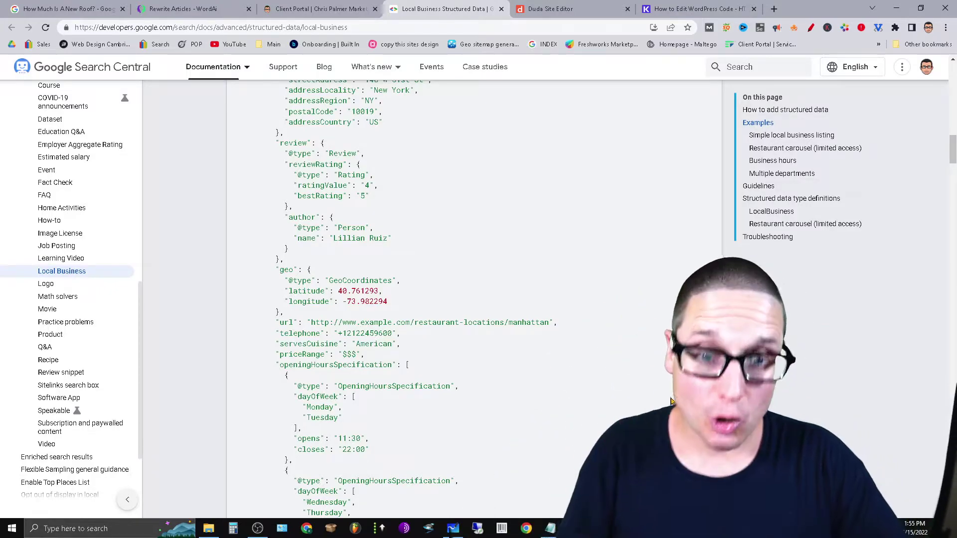
{"action": "scroll", "coordinate": [671, 402], "scroll_direction": "up", "scroll_amount": 12}
{"action": "scroll", "coordinate": [611, 416], "scroll_direction": "down", "scroll_amount": 7}
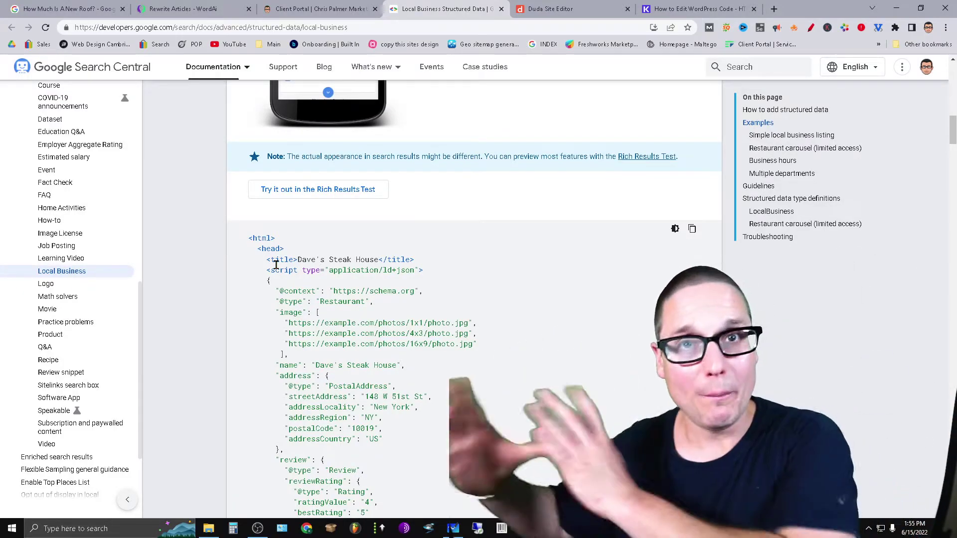
{"action": "scroll", "coordinate": [276, 264], "scroll_direction": "down", "scroll_amount": 15}
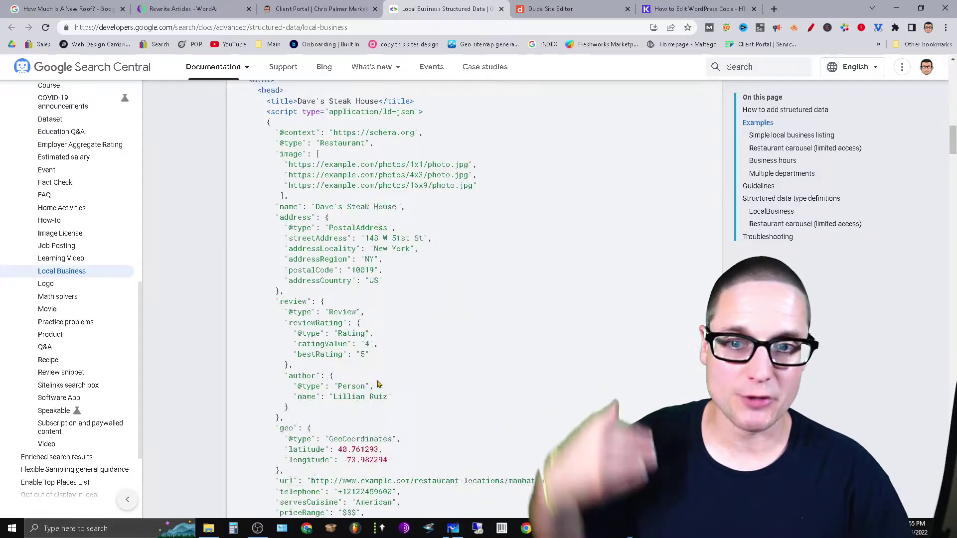
Highlight the Multiple departments code down to the Sunday hours, then clear the highlight.
{"action": "scroll", "coordinate": [520, 414], "scroll_direction": "down", "scroll_amount": 6}
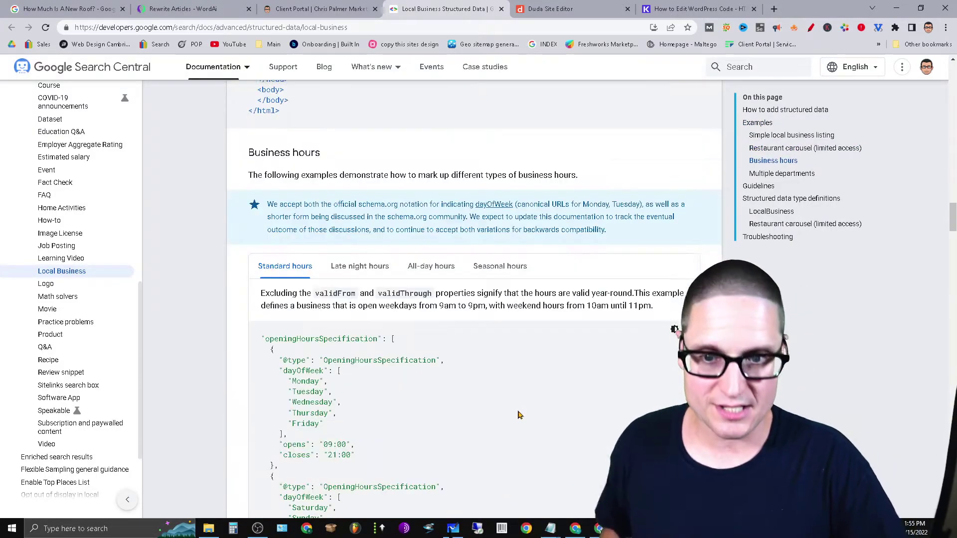
{"action": "scroll", "coordinate": [365, 363], "scroll_direction": "down", "scroll_amount": 6}
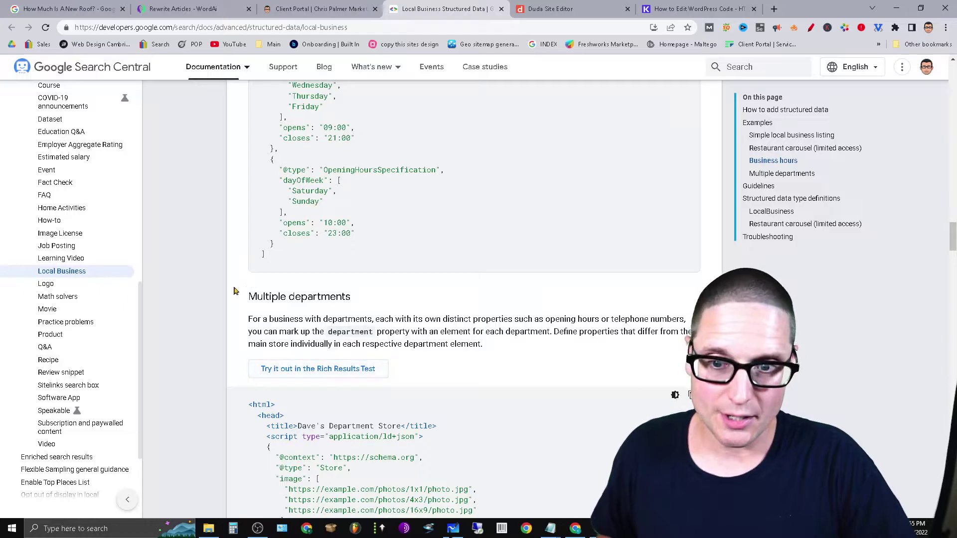
{"action": "left_click_drag", "start_coordinate": [234, 289], "coordinate": [321, 312]}
{"action": "scroll", "coordinate": [562, 288], "scroll_direction": "down", "scroll_amount": 6}
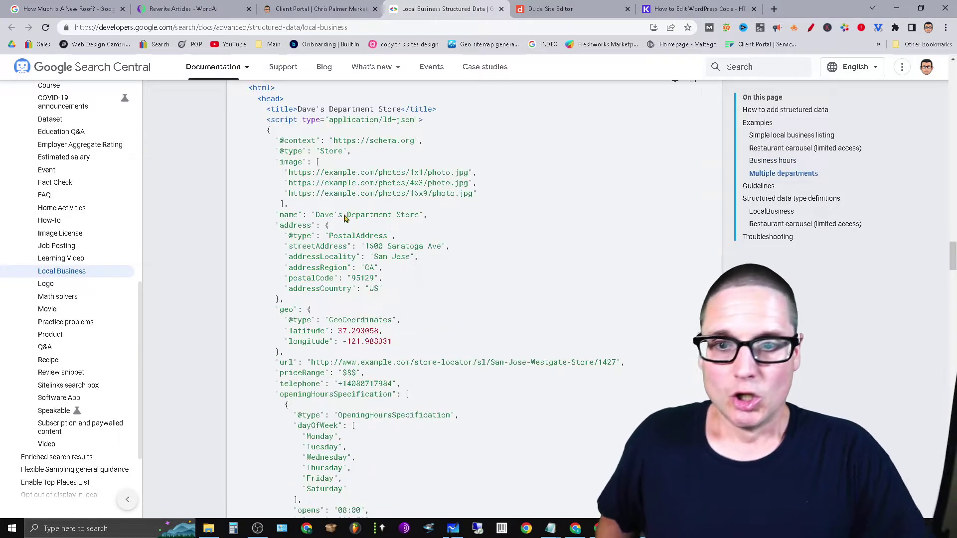
{"action": "left_click_drag", "start_coordinate": [273, 123], "coordinate": [506, 459]}
{"action": "scroll", "coordinate": [506, 481], "scroll_direction": "down", "scroll_amount": 8}
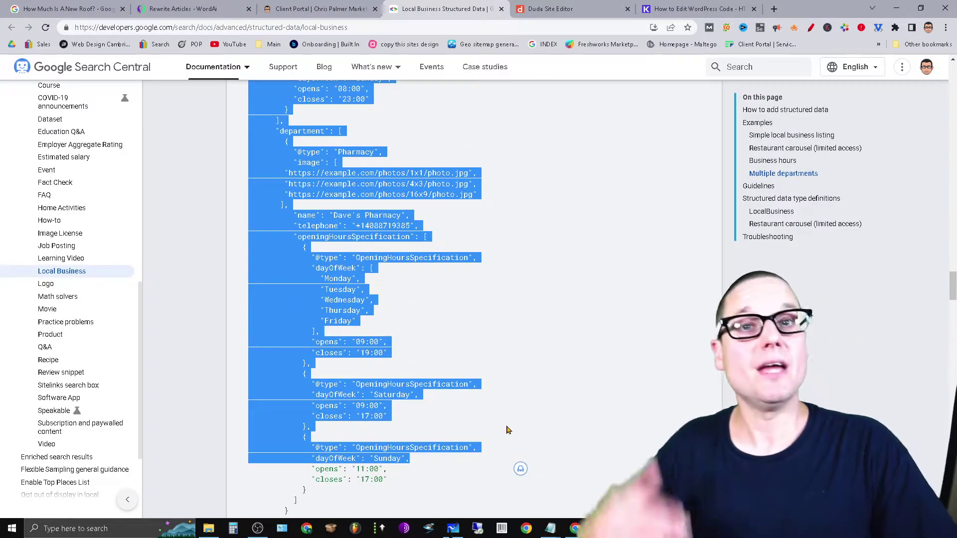
{"action": "left_click", "coordinate": [899, 420]}
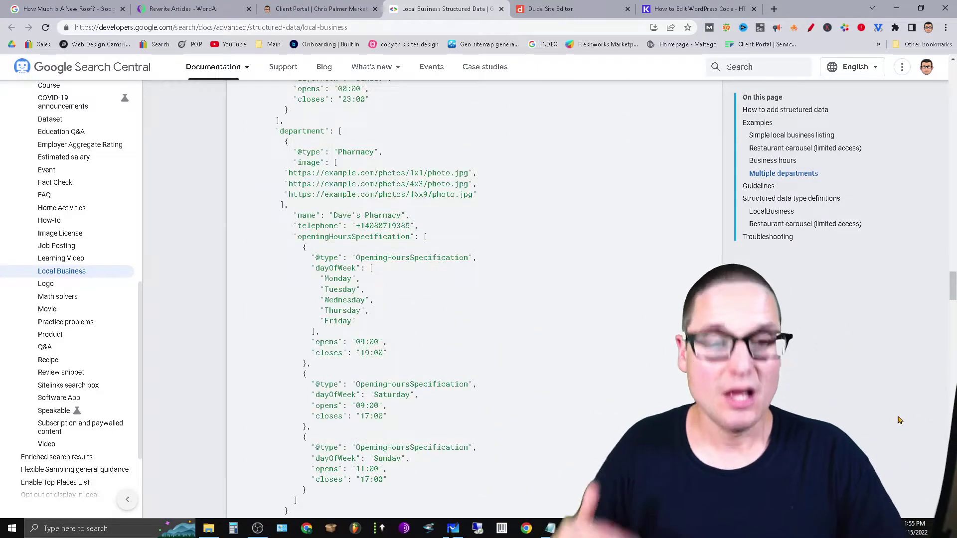
Scroll back up the Local Business page and bring the Whiteboard notes forward.
{"action": "scroll", "coordinate": [899, 420], "scroll_direction": "up", "scroll_amount": 20}
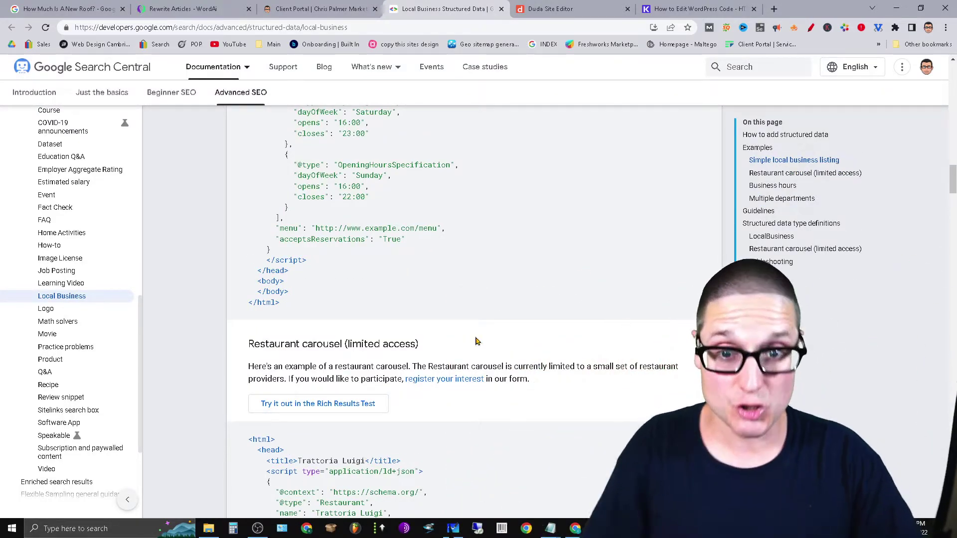
{"action": "scroll", "coordinate": [473, 342], "scroll_direction": "up", "scroll_amount": 15}
{"action": "scroll", "coordinate": [472, 392], "scroll_direction": "down", "scroll_amount": 7}
{"action": "scroll", "coordinate": [472, 391], "scroll_direction": "down", "scroll_amount": 6}
{"action": "scroll", "coordinate": [391, 375], "scroll_direction": "up", "scroll_amount": 3}
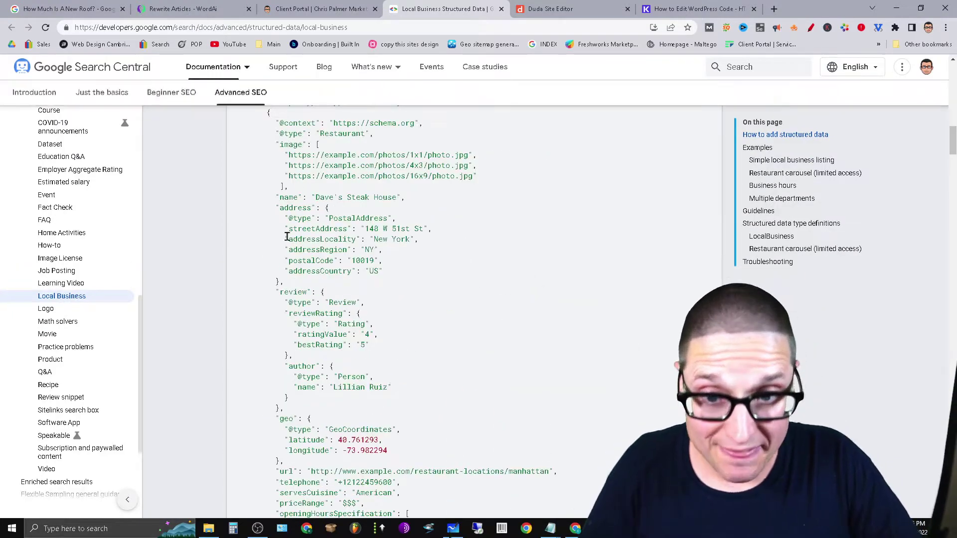
{"action": "scroll", "coordinate": [344, 240], "scroll_direction": "up", "scroll_amount": 6}
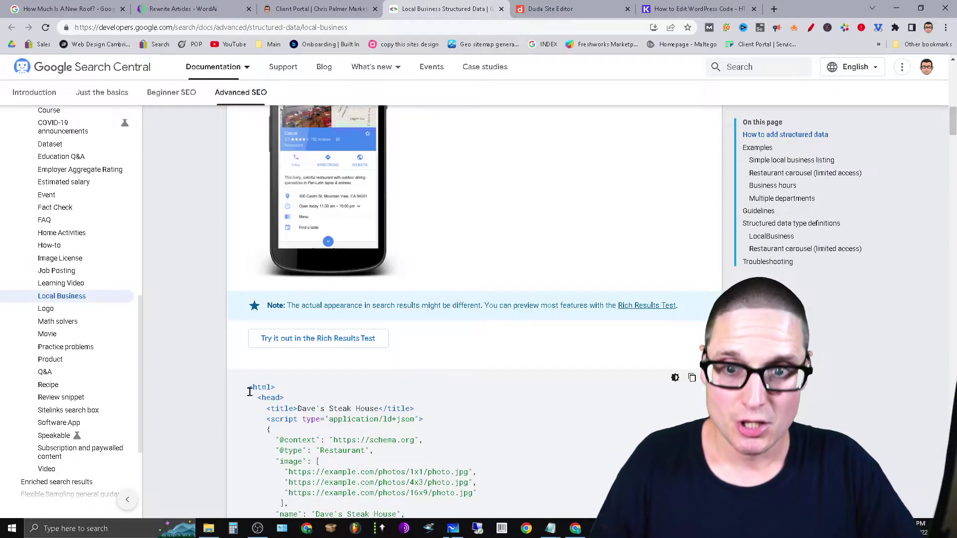
{"action": "left_click", "coordinate": [454, 528]}
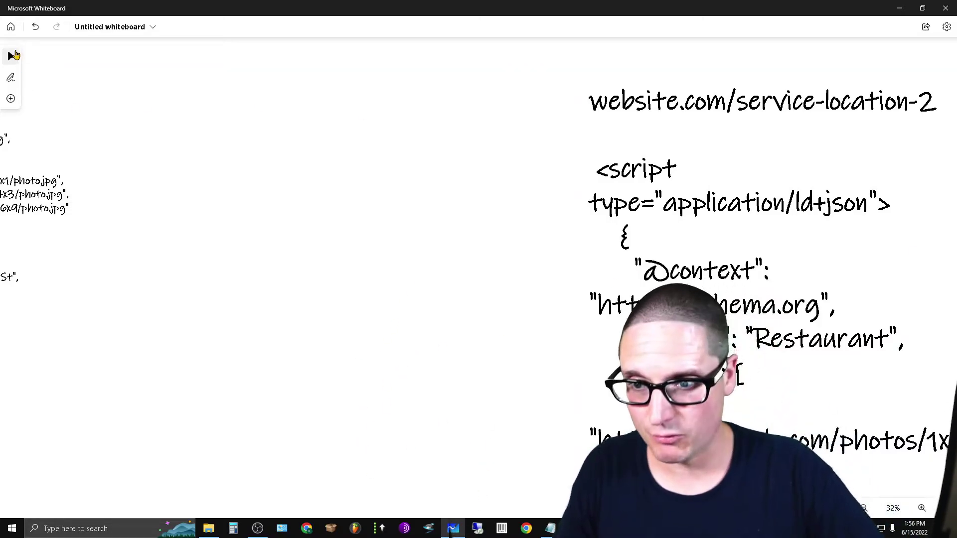
Select the department store, service-location-1 and service-location-2 code notes in turn, then Alt+Tab to Chrome.
{"action": "scroll", "coordinate": [568, 160], "scroll_direction": "down", "scroll_amount": 5}
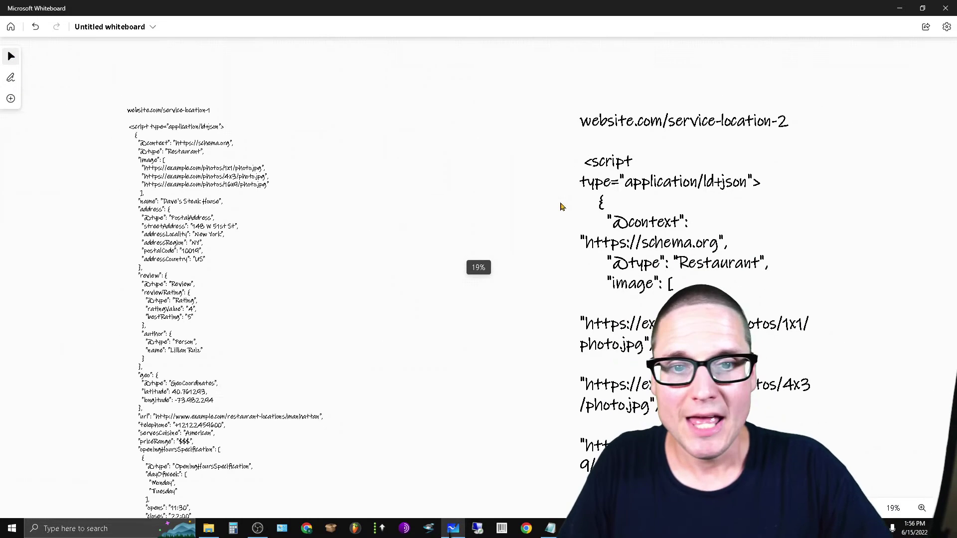
{"action": "scroll", "coordinate": [387, 256], "scroll_direction": "down", "scroll_amount": 3}
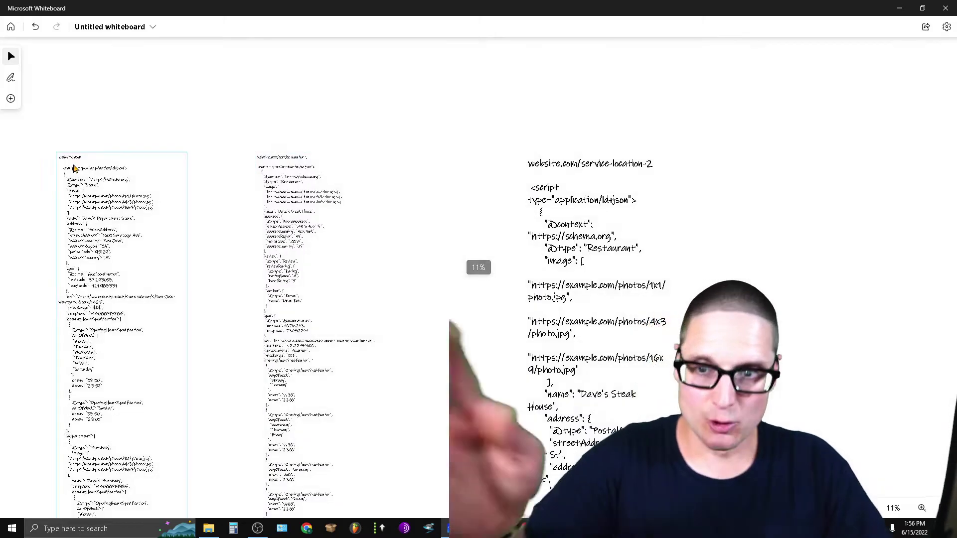
{"action": "left_click", "coordinate": [73, 169]}
{"action": "left_click", "coordinate": [301, 209]}
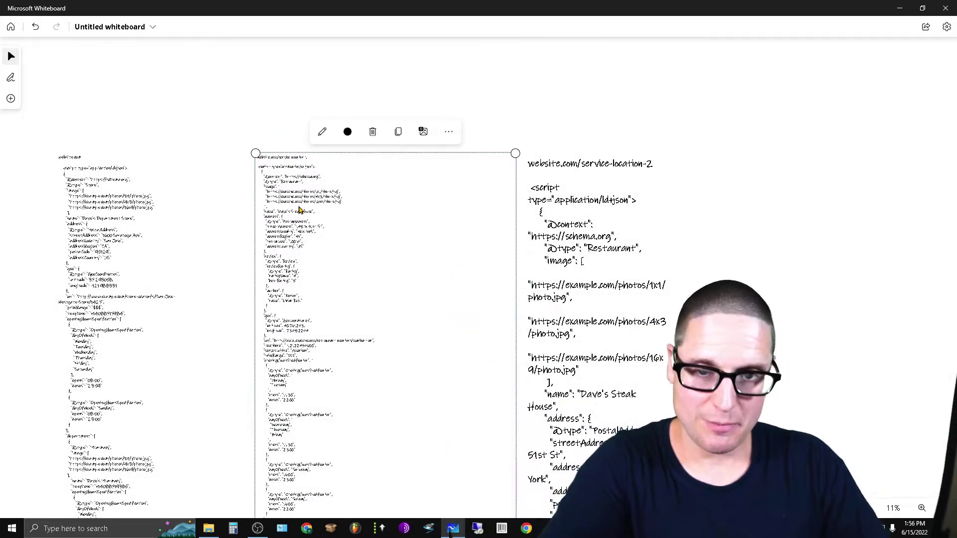
{"action": "left_click", "coordinate": [641, 215]}
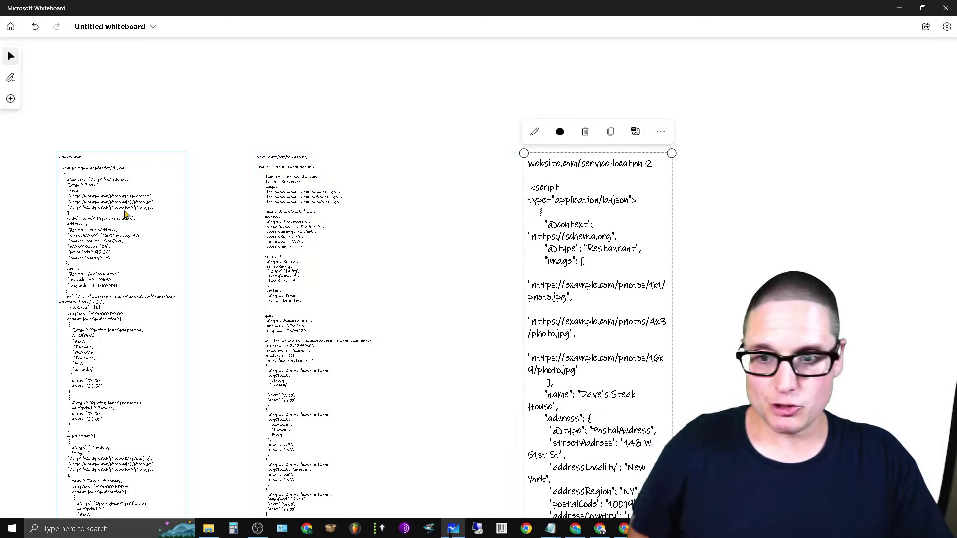
{"action": "left_click", "coordinate": [167, 200]}
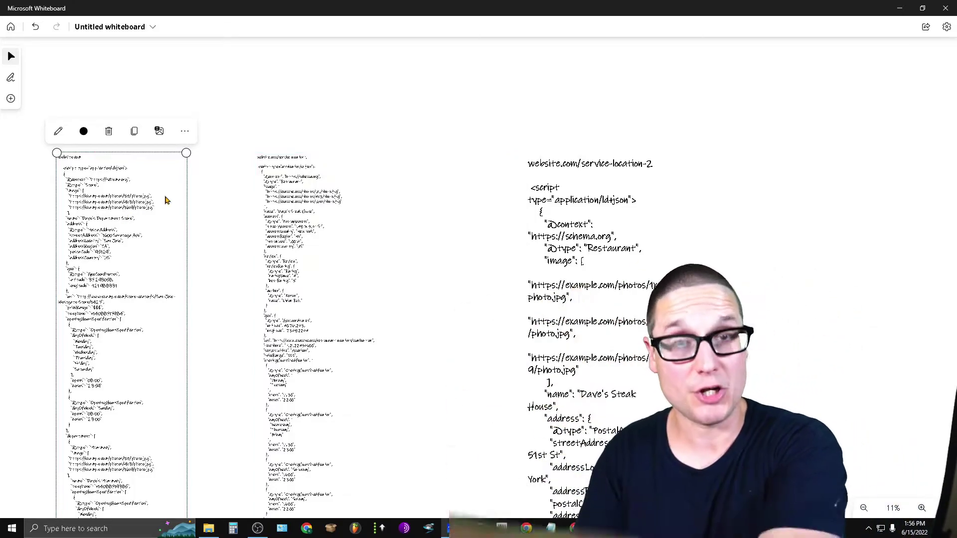
{"action": "left_click", "coordinate": [315, 190]}
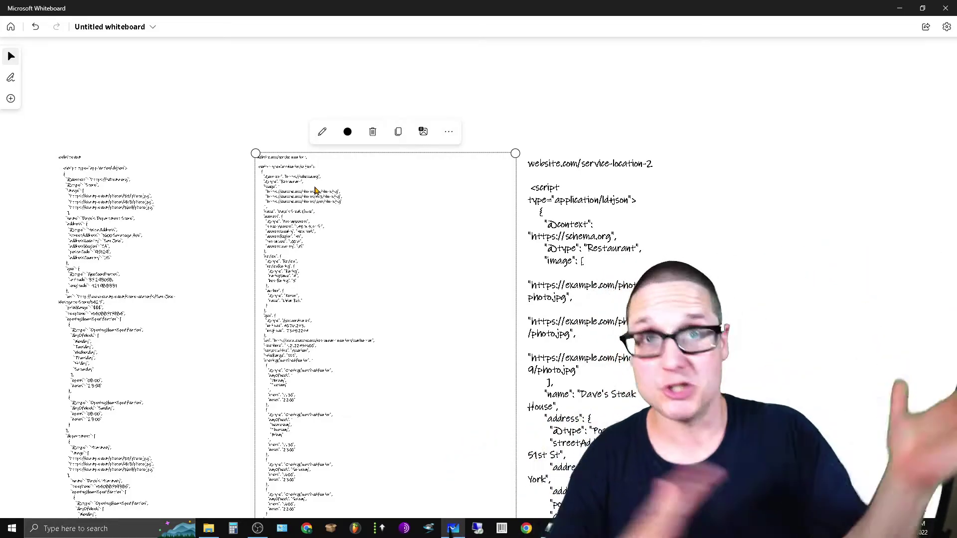
{"action": "left_click", "coordinate": [530, 231]}
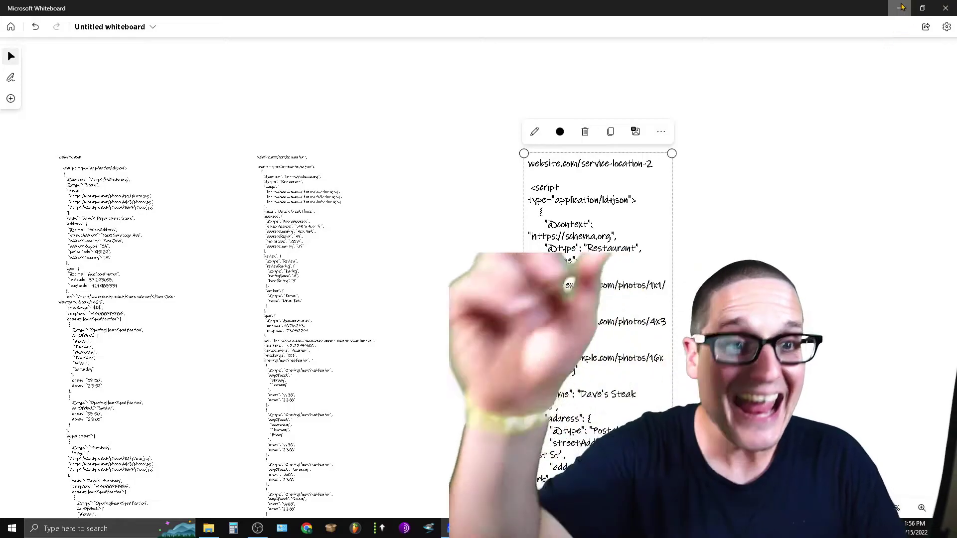
{"action": "key", "text": "alt+Tab"}
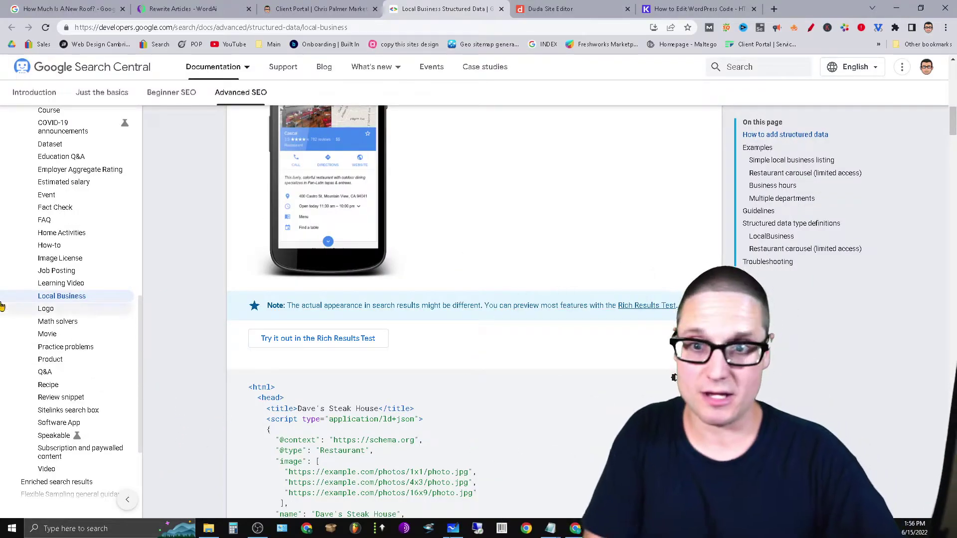
Select the page URL and scroll to the Dave's Steak House JSON-LD with address, geo and telephone.
{"action": "key", "text": "ctrl+l"}
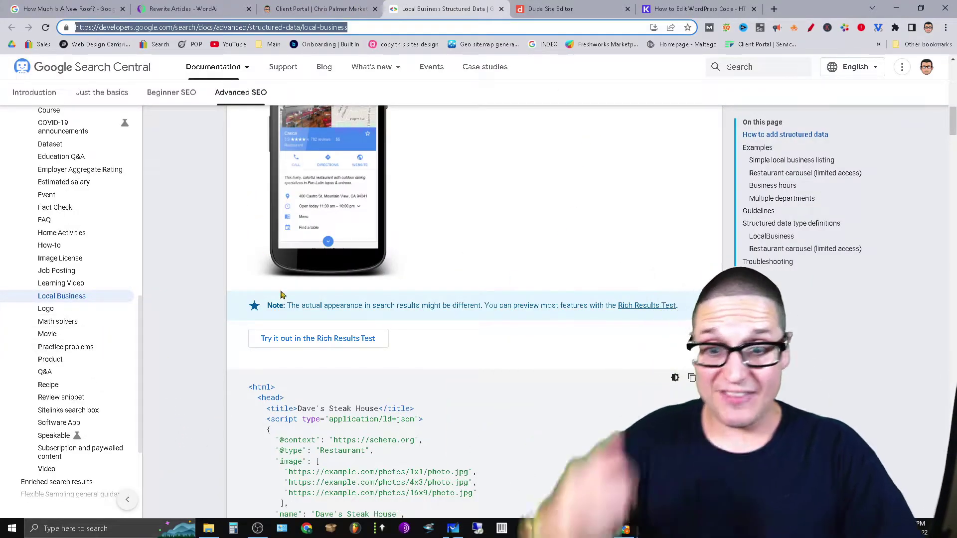
{"action": "scroll", "coordinate": [605, 402], "scroll_direction": "down", "scroll_amount": 6}
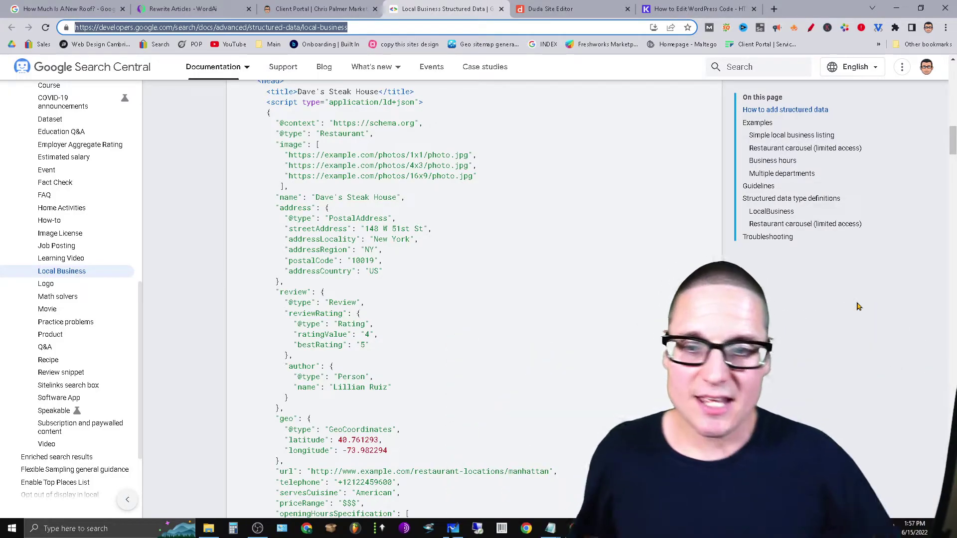
{"action": "scroll", "coordinate": [419, 405], "scroll_direction": "up", "scroll_amount": 5}
{"action": "scroll", "coordinate": [418, 404], "scroll_direction": "down", "scroll_amount": 5}
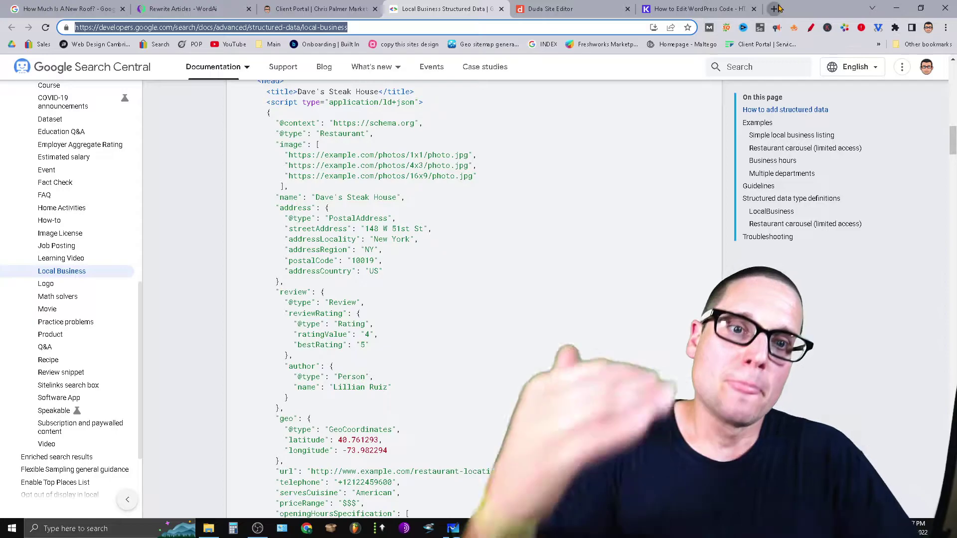
In a new tab, search 'technicalseo merkle schema generator' and open the Schema Markup Generator (JSON-LD).
{"action": "key", "text": "ctrl+t"}
{"action": "type", "text": "m"}
{"action": "key", "text": "BackSpace"}
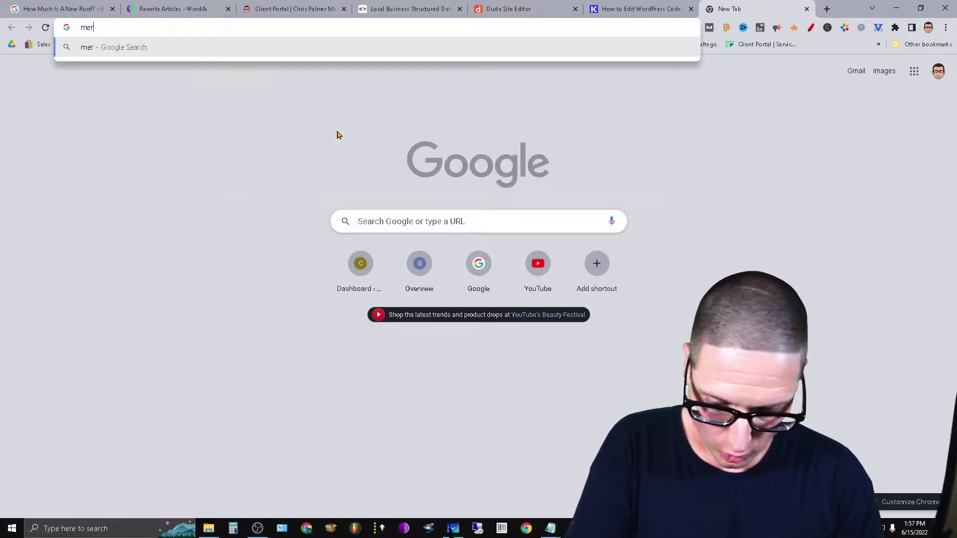
{"action": "key", "text": "BackSpace"}
{"action": "left_click", "coordinate": [437, 221]}
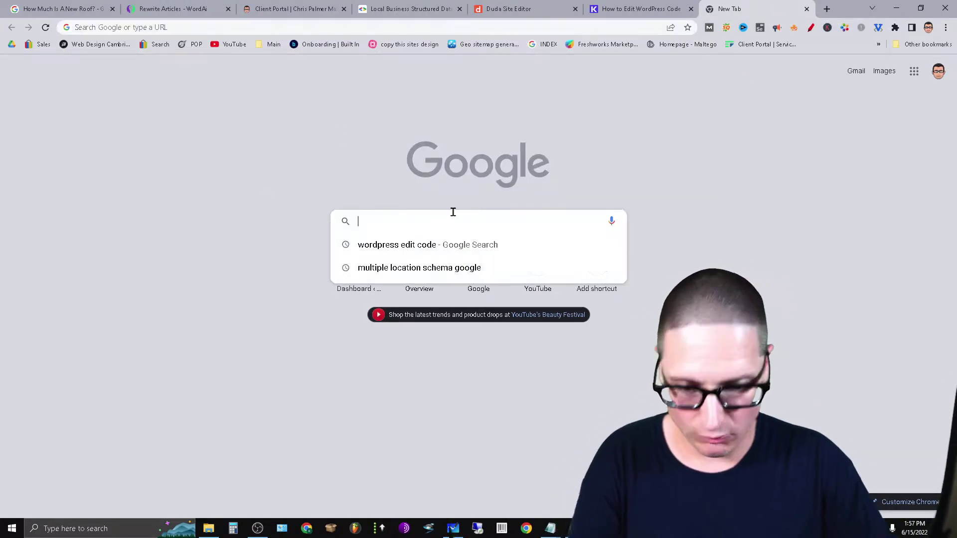
{"action": "type", "text": "technicalseo mercle schema ge"}
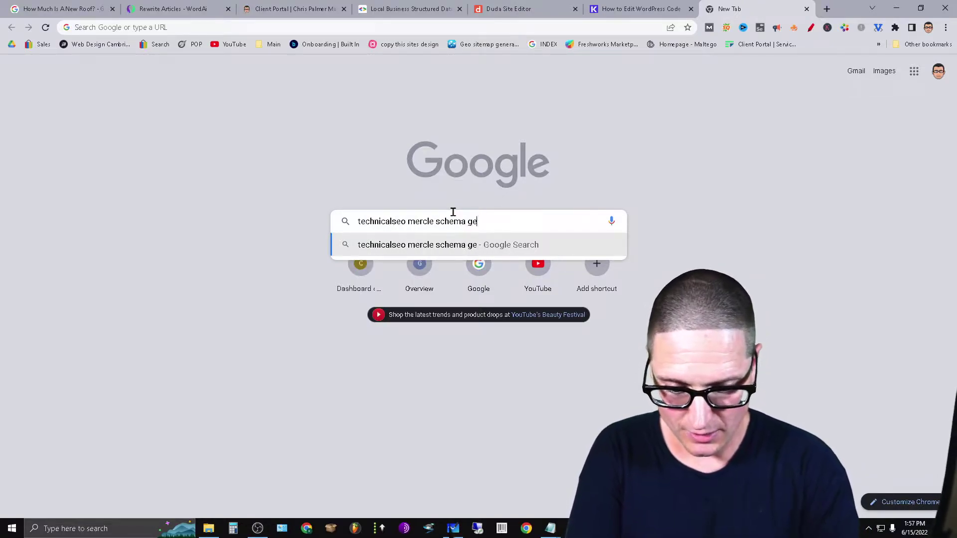
{"action": "key", "text": "Return"}
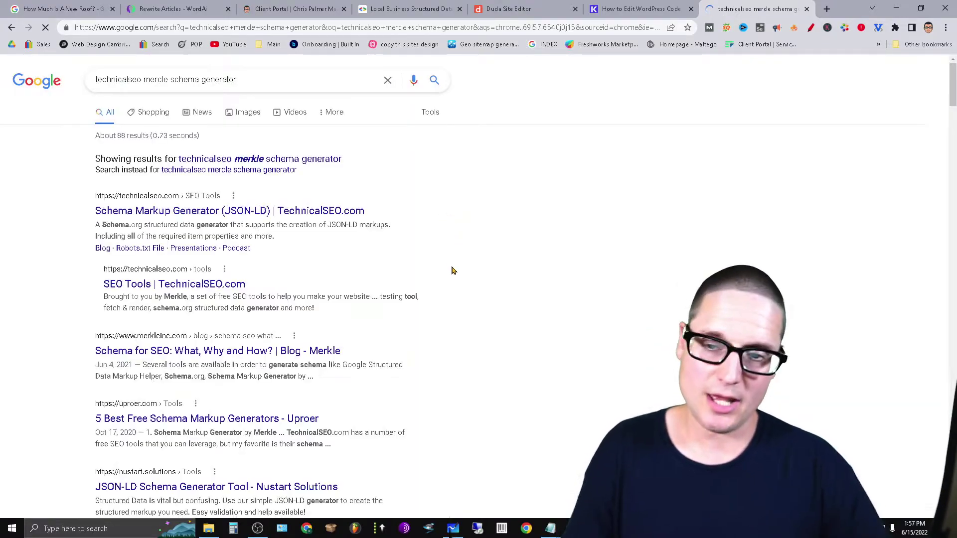
{"action": "left_click", "coordinate": [307, 211]}
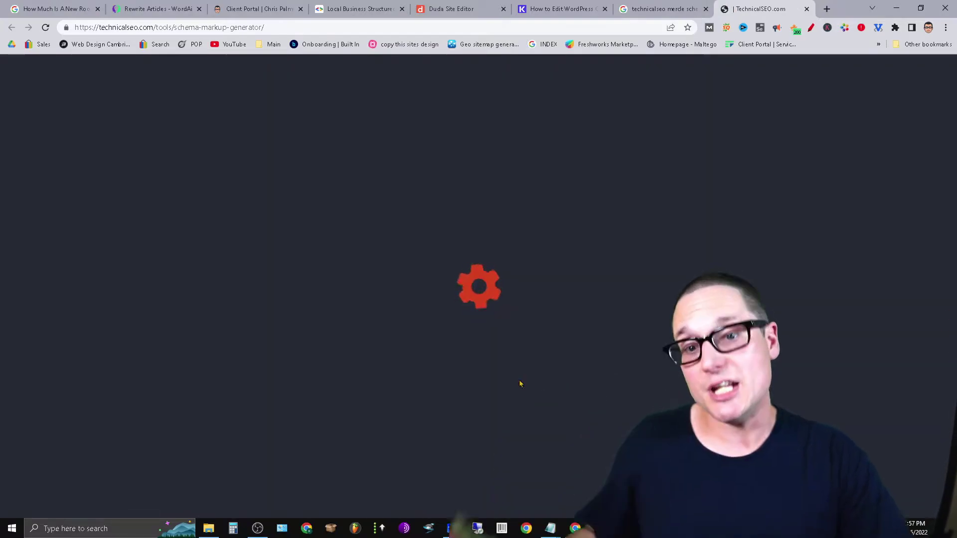
Choose Local Business as the schema markup type in the Merkle generator.
{"action": "left_click", "coordinate": [446, 150]}
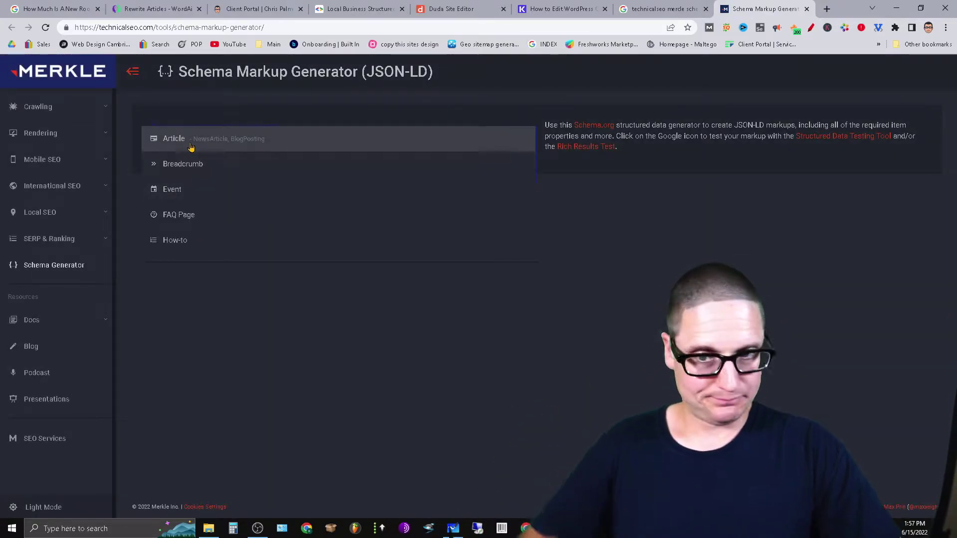
{"action": "scroll", "coordinate": [287, 233], "scroll_direction": "down", "scroll_amount": 4}
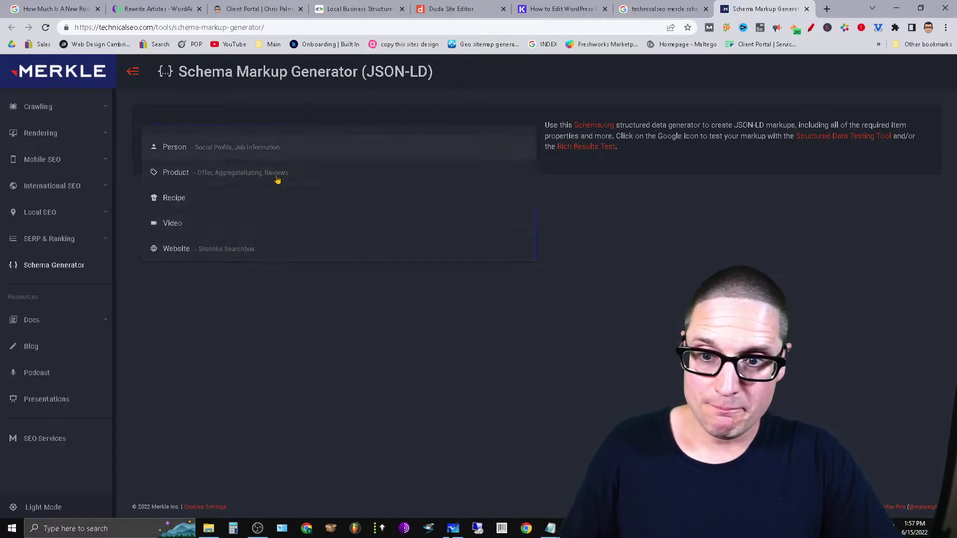
{"action": "scroll", "coordinate": [276, 259], "scroll_direction": "up", "scroll_amount": 3}
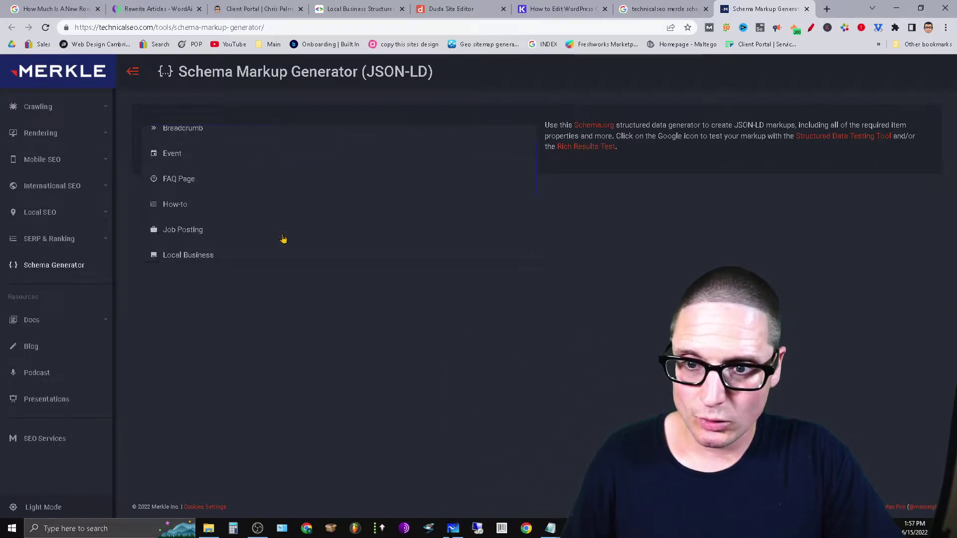
{"action": "left_click", "coordinate": [204, 256]}
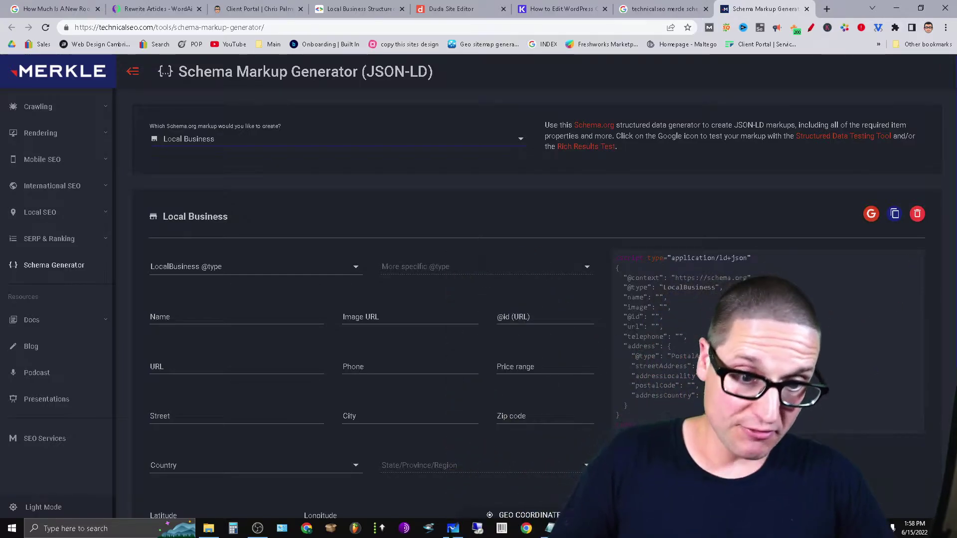
Highlight the generated Local Business JSON-LD code, then go back to Google's Local Business docs.
{"action": "left_click_drag", "start_coordinate": [628, 426], "coordinate": [567, 243]}
{"action": "left_click", "coordinate": [689, 273]}
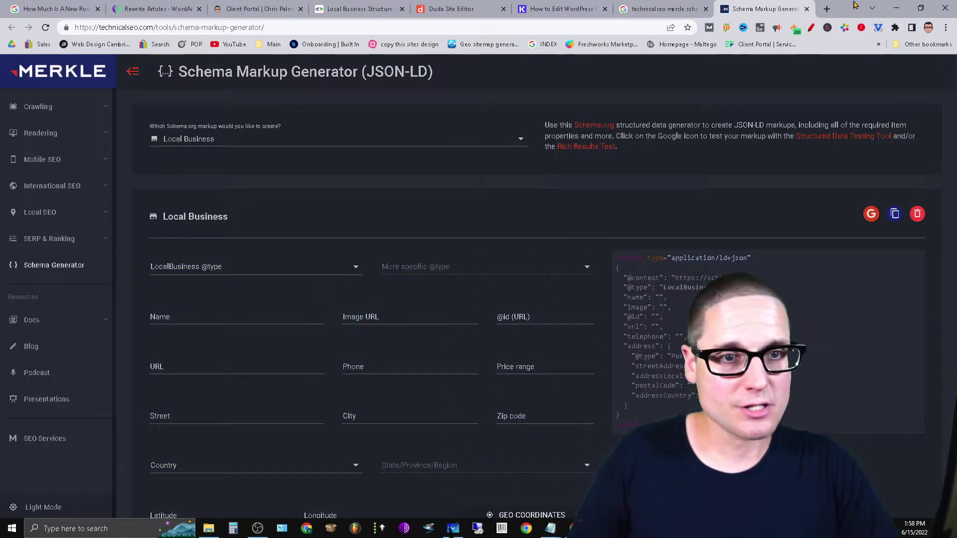
{"action": "left_click", "coordinate": [374, 8]}
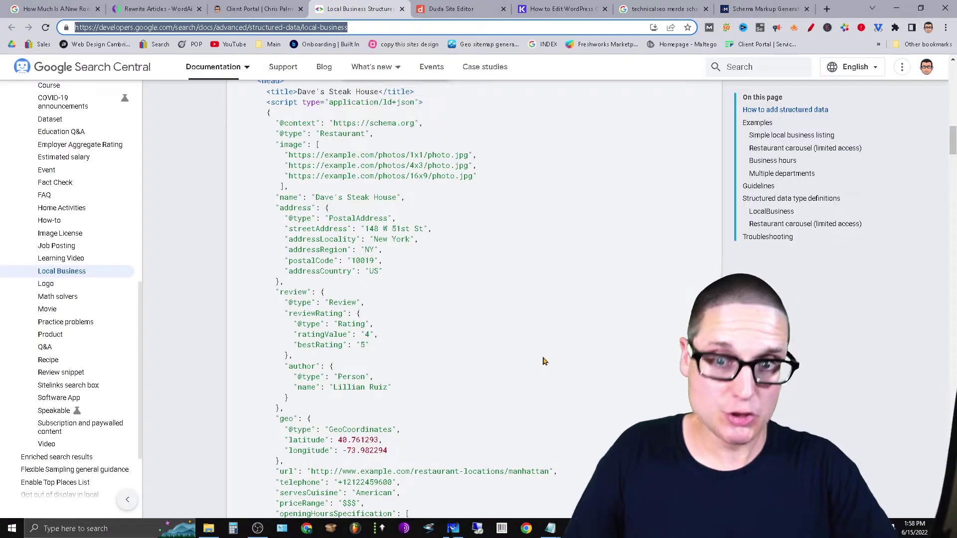
Scroll through the Restaurant carousel, Business hours and Multiple departments examples.
{"action": "scroll", "coordinate": [498, 352], "scroll_direction": "up", "scroll_amount": 12}
{"action": "scroll", "coordinate": [459, 342], "scroll_direction": "down", "scroll_amount": 20}
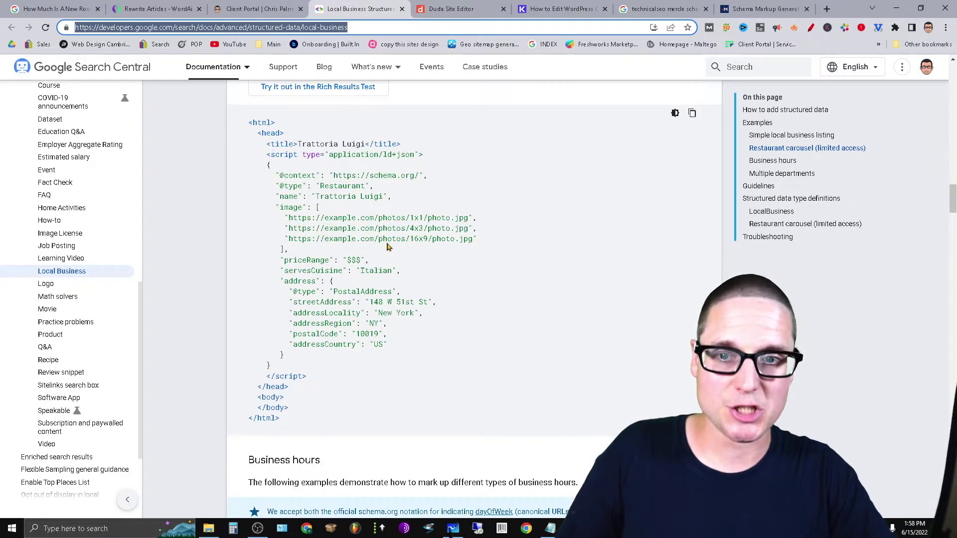
{"action": "scroll", "coordinate": [388, 246], "scroll_direction": "up", "scroll_amount": 6}
{"action": "scroll", "coordinate": [372, 332], "scroll_direction": "down", "scroll_amount": 15}
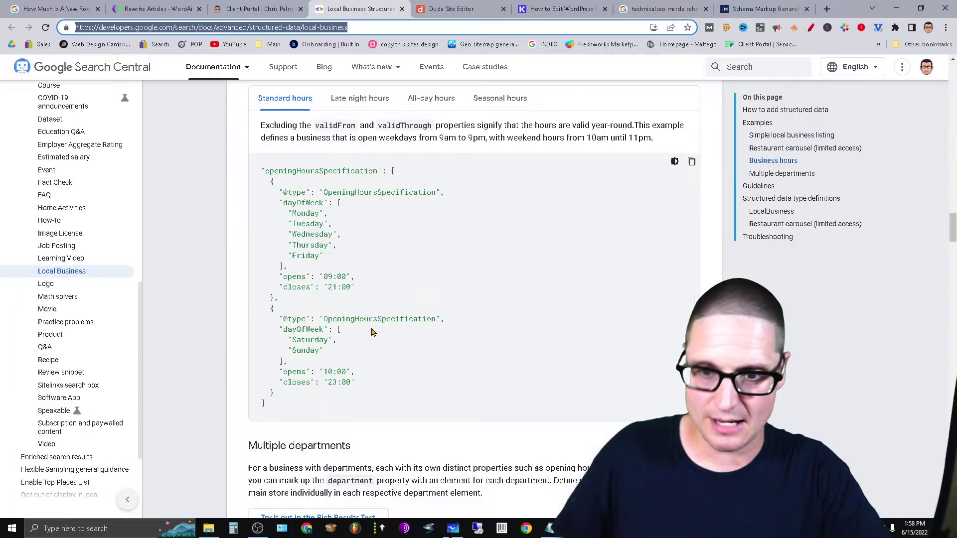
{"action": "scroll", "coordinate": [362, 316], "scroll_direction": "down", "scroll_amount": 10}
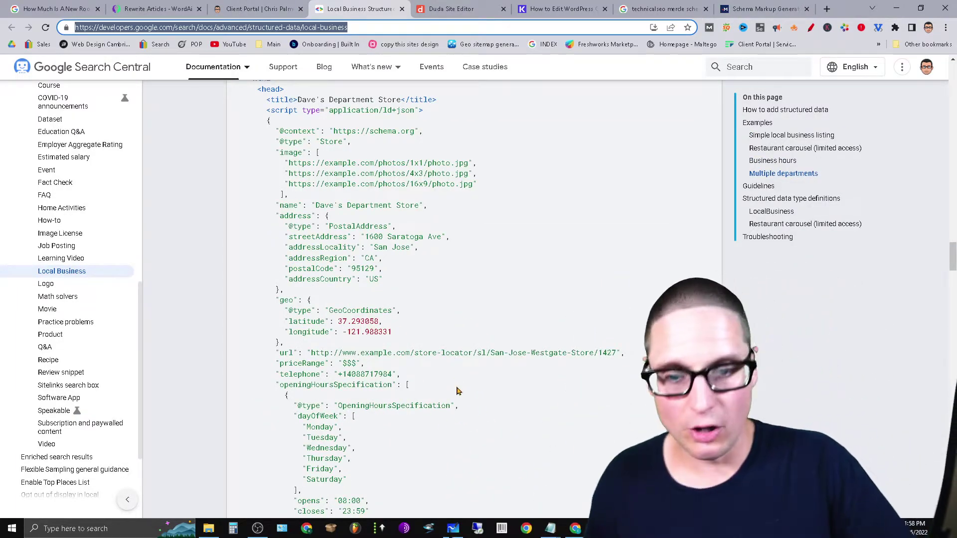
Highlight the department's priceRange, telephone and opening hours lines, then move to the Kinsta article.
{"action": "left_click_drag", "start_coordinate": [439, 386], "coordinate": [274, 363]}
{"action": "left_click", "coordinate": [524, 456]}
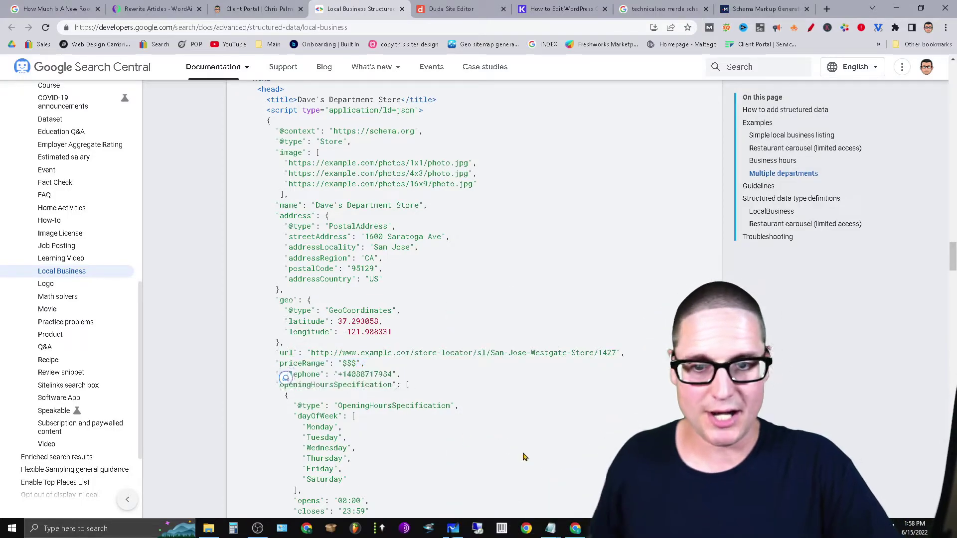
{"action": "scroll", "coordinate": [573, 374], "scroll_direction": "down", "scroll_amount": 3}
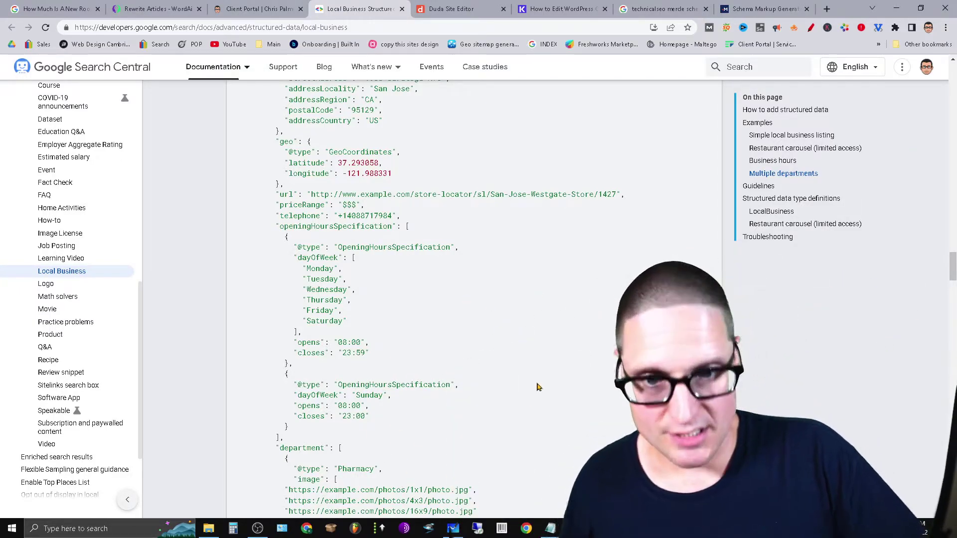
{"action": "left_click", "coordinate": [528, 8]}
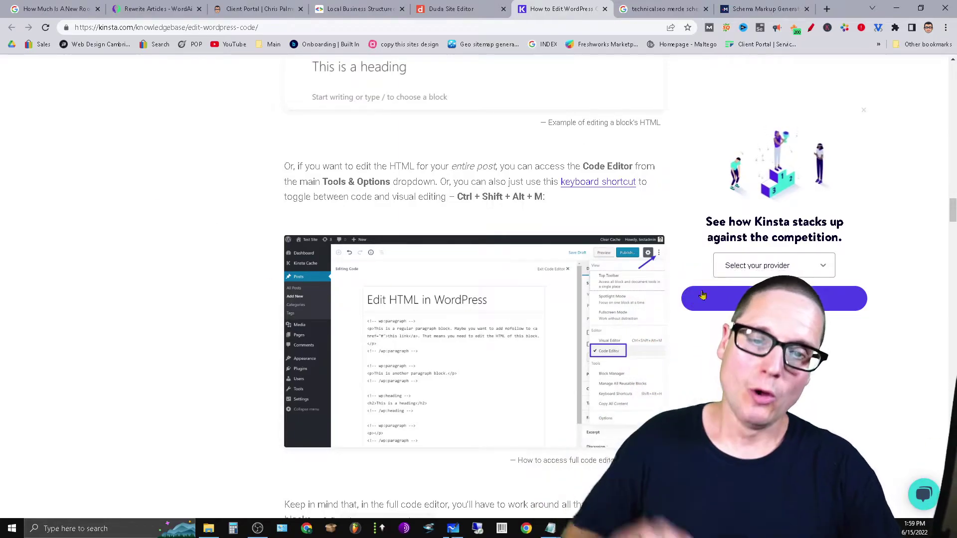
{"action": "scroll", "coordinate": [576, 457], "scroll_direction": "up", "scroll_amount": 6}
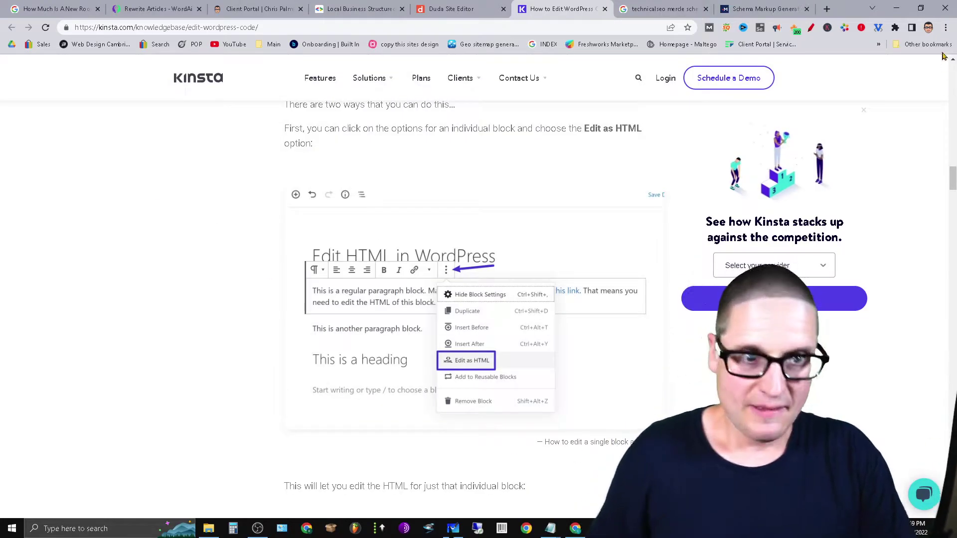
{"action": "scroll", "coordinate": [523, 383], "scroll_direction": "down", "scroll_amount": 3}
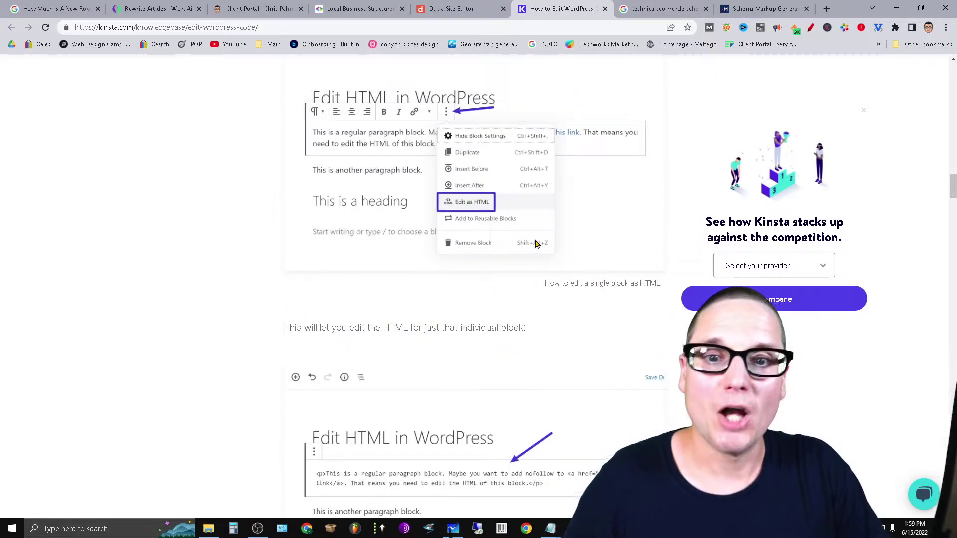
{"action": "scroll", "coordinate": [287, 299], "scroll_direction": "up", "scroll_amount": 3}
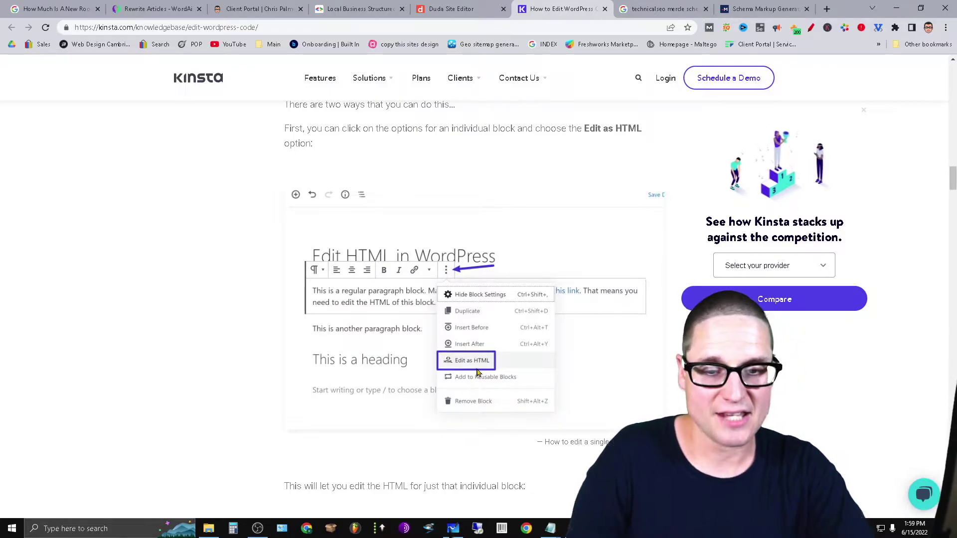
{"action": "scroll", "coordinate": [601, 307], "scroll_direction": "down", "scroll_amount": 5}
{"action": "scroll", "coordinate": [578, 371], "scroll_direction": "down", "scroll_amount": 5}
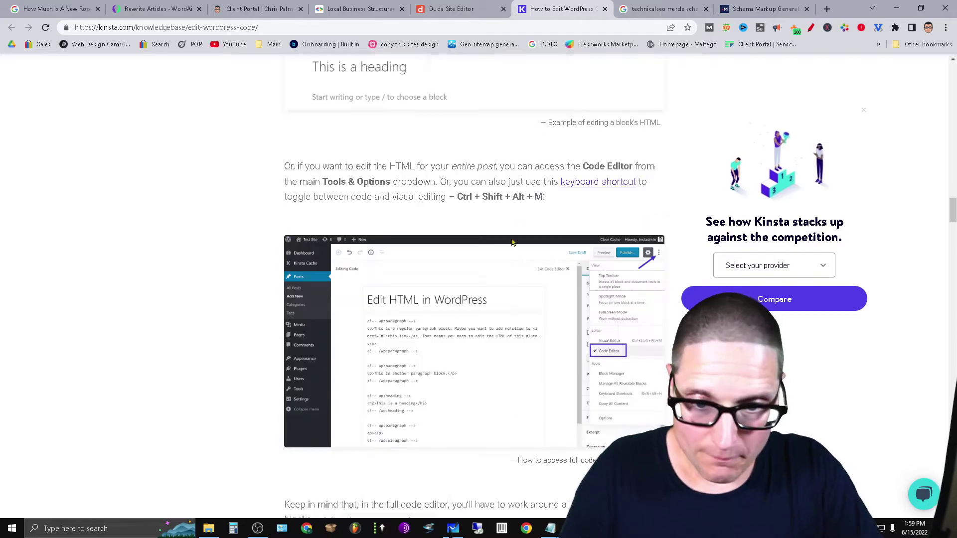